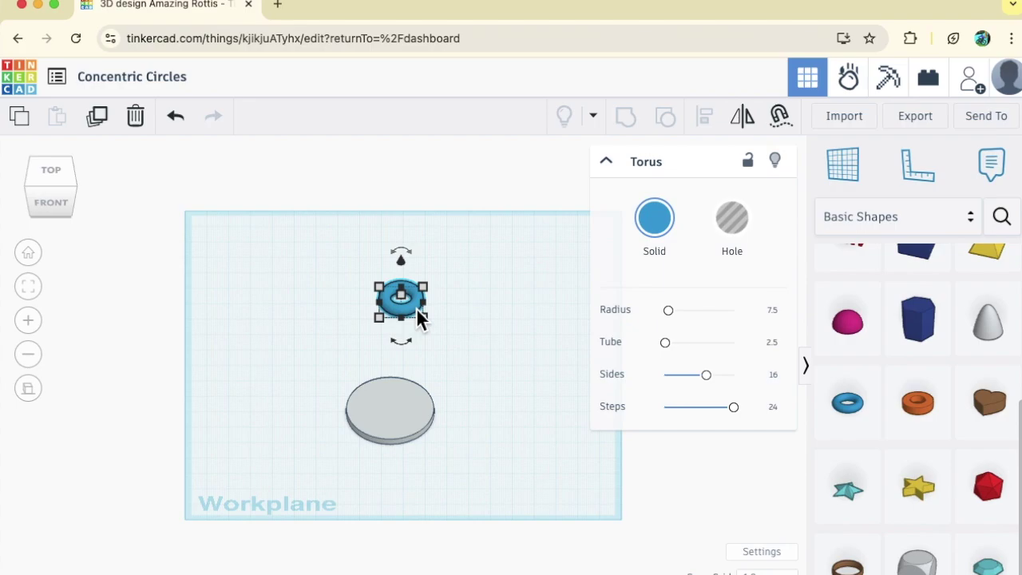
Set the torus radius to 25 and move the torus over the grey disc
click(772, 311)
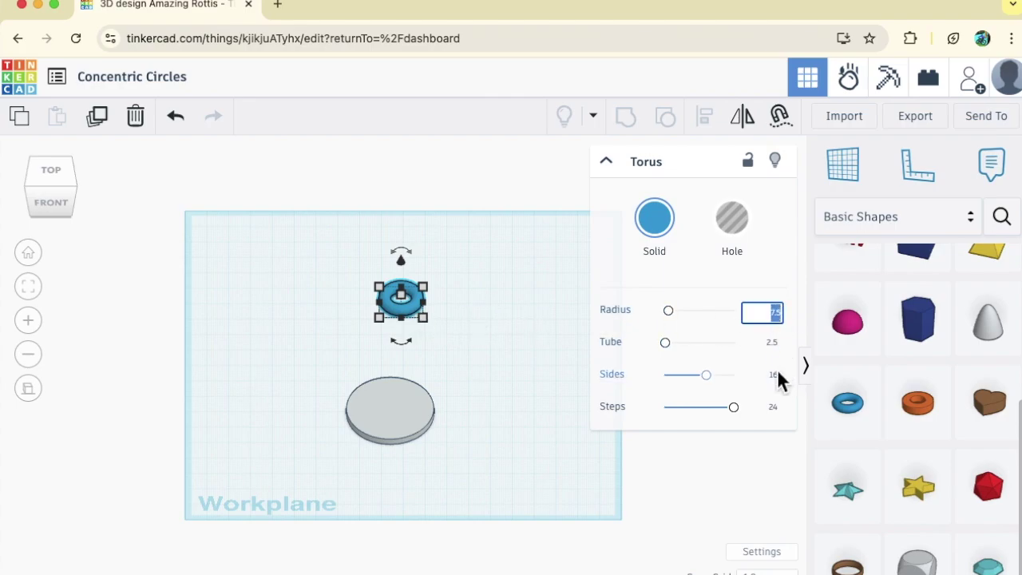
text(25)
key(Return)
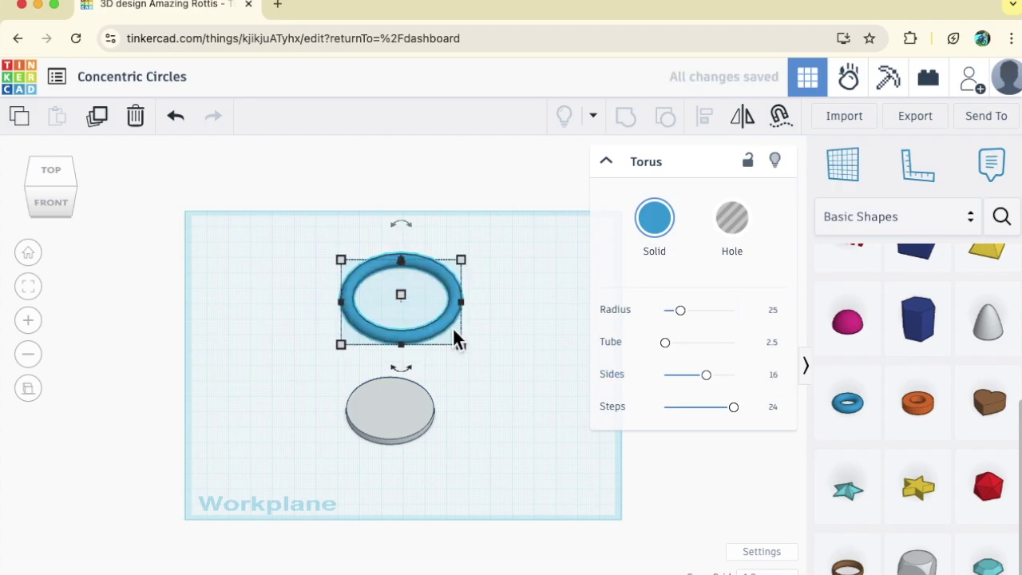
drag(434, 334, 422, 444)
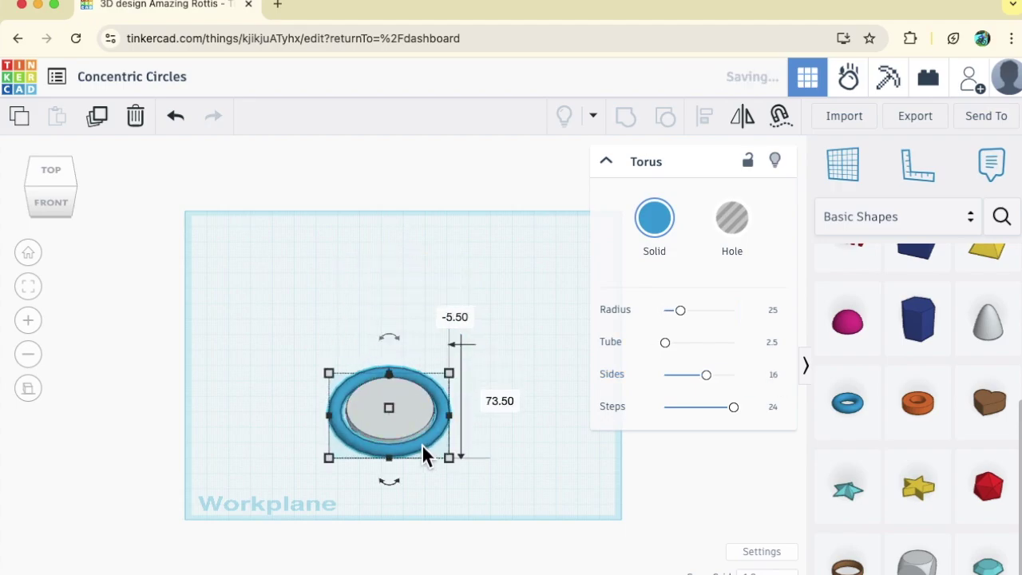
Set the torus radius to 17.5 and its tube value to 2
click(773, 311)
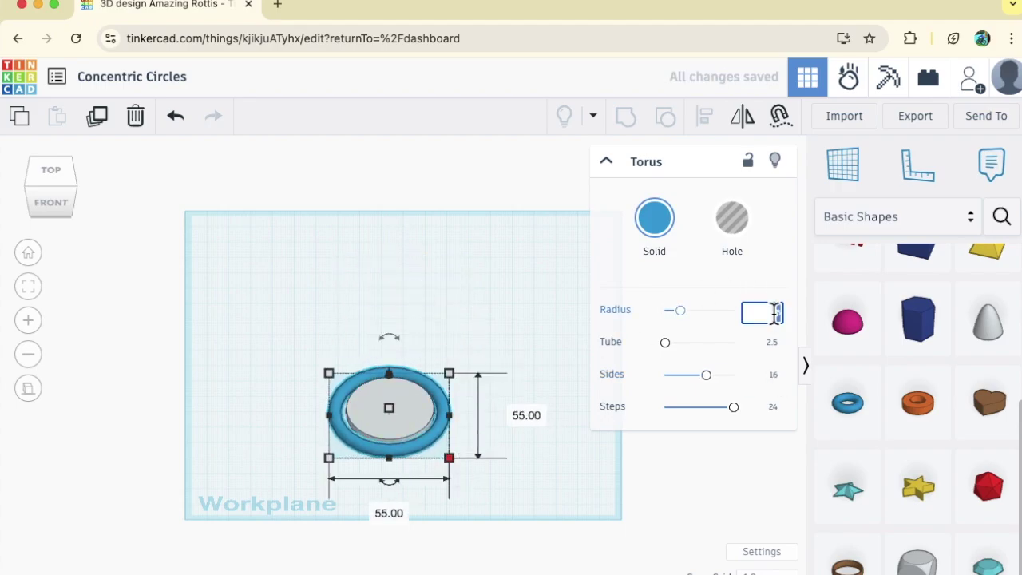
click(773, 312)
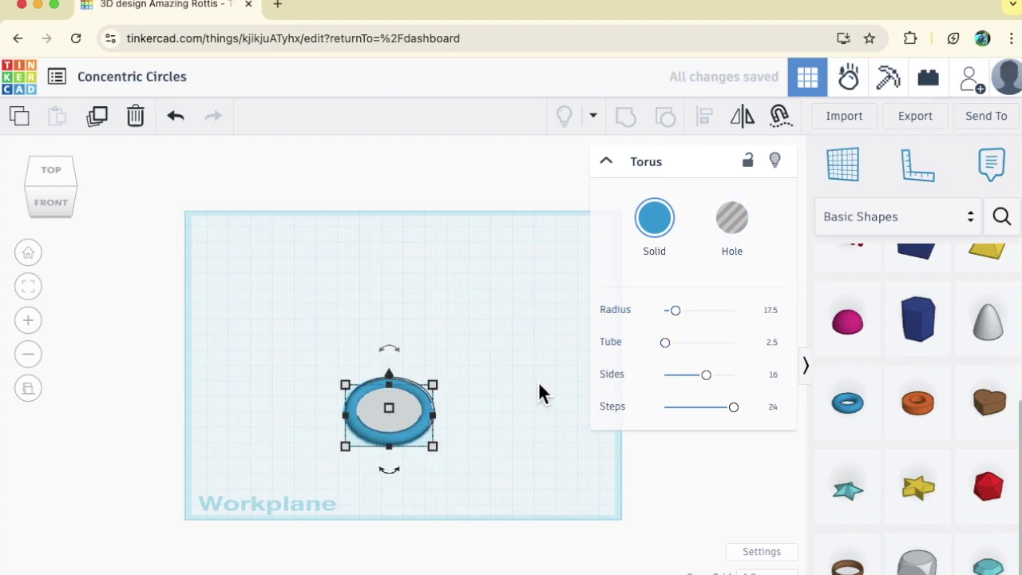
click(772, 342)
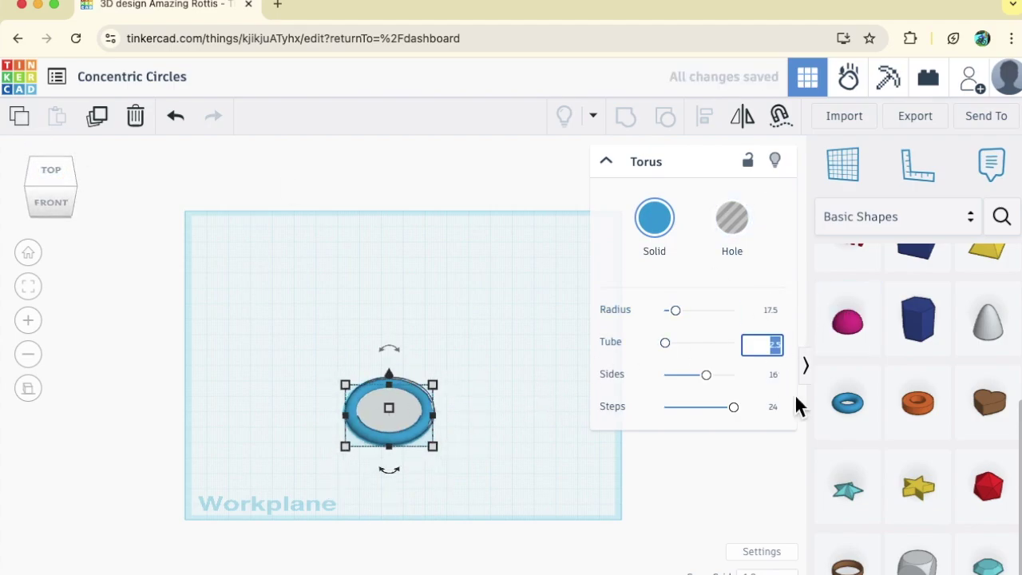
text(2)
key(Return)
Align the torus and the grey disc on their centres in both directions of the workplane
drag(323, 368, 447, 471)
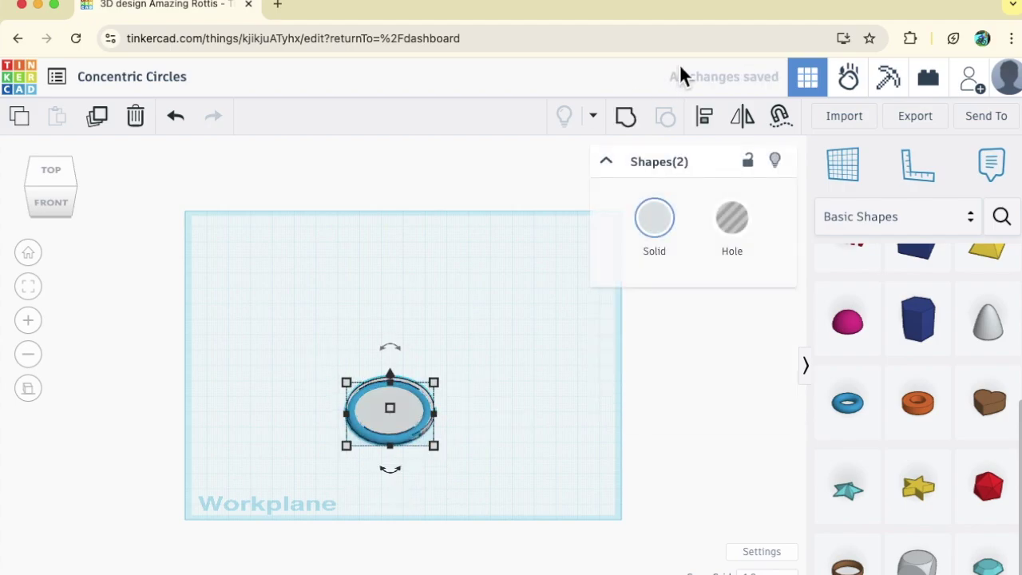
click(704, 117)
click(325, 414)
click(391, 459)
Set the torus to 24 sides and raise it 2 mm above the workplane
click(37, 290)
click(557, 339)
click(512, 316)
drag(714, 392, 759, 388)
drag(406, 315, 407, 312)
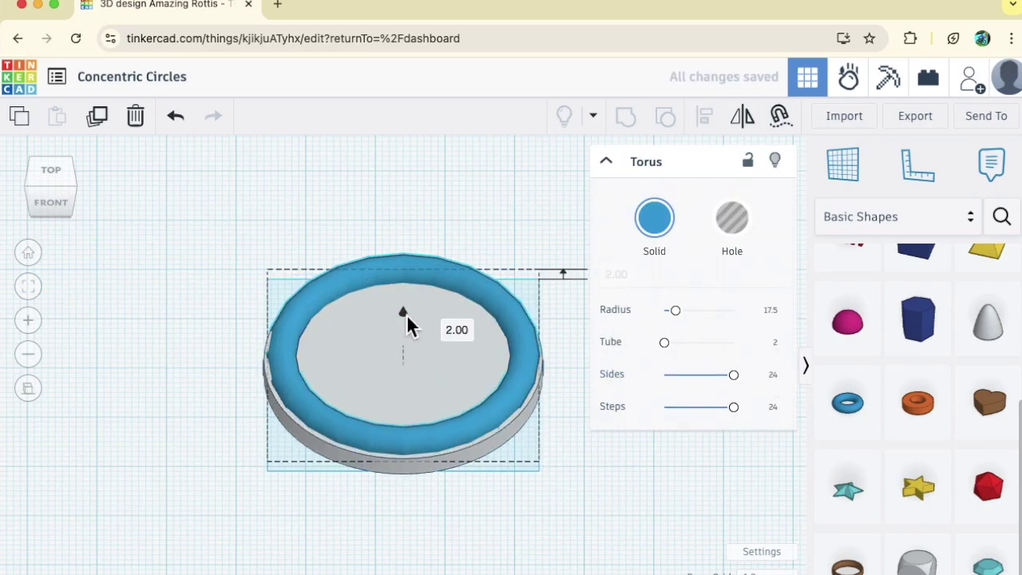
Set the torus tube to 1.5 and its radius to 19, and lower it slightly onto the disc
click(771, 344)
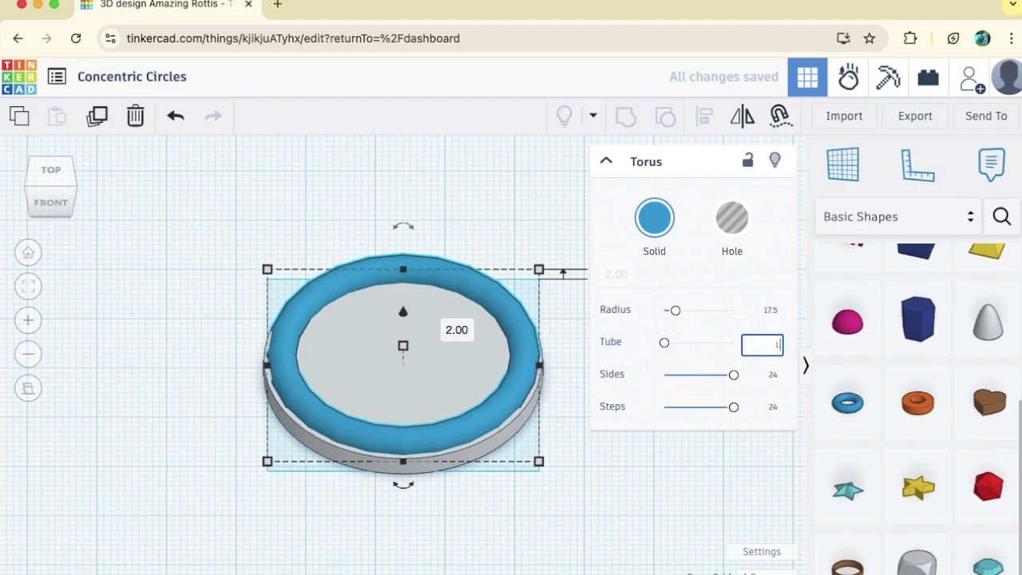
drag(403, 316, 404, 326)
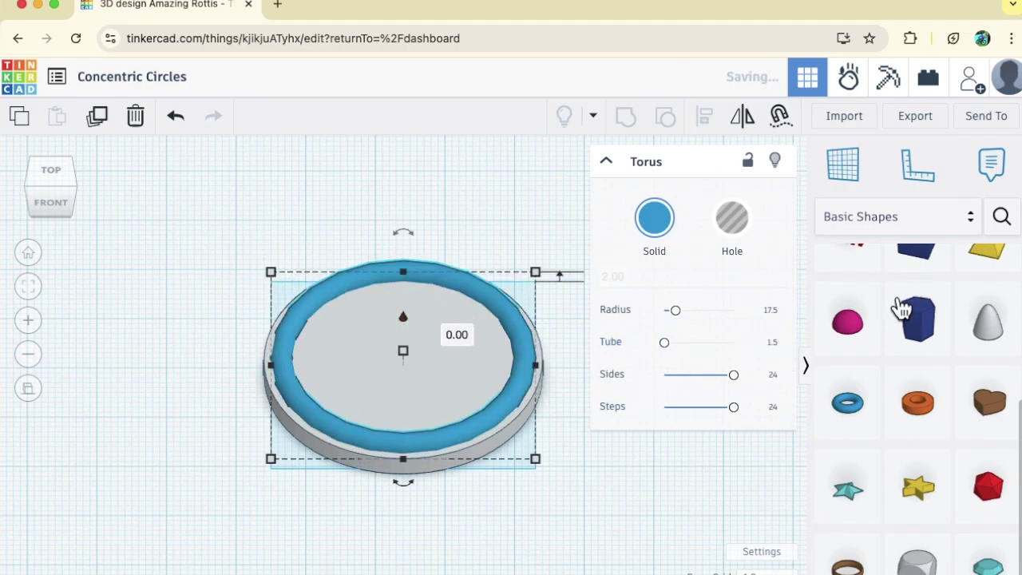
click(770, 310)
key(Return)
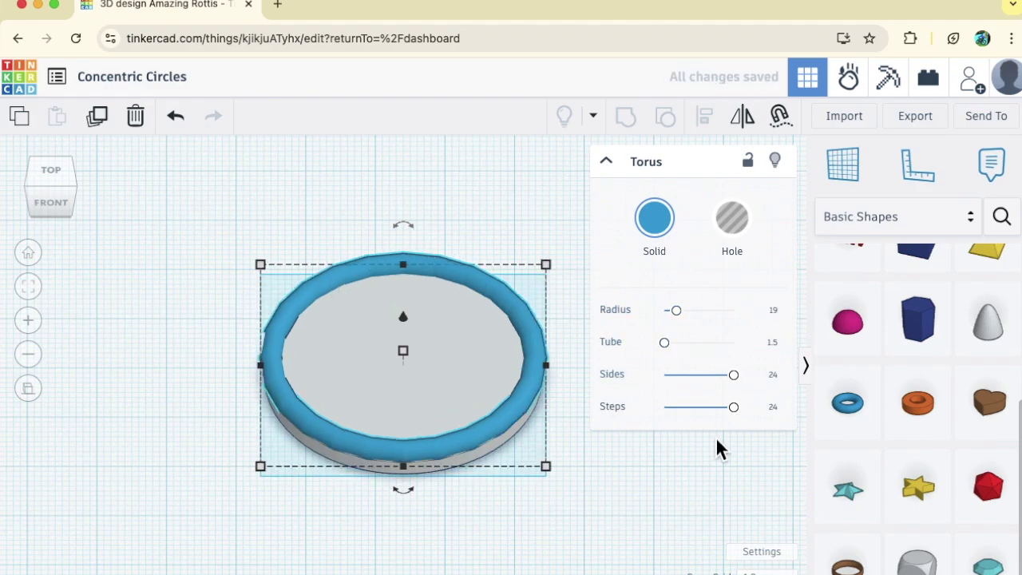
Viewing from the top, duplicate the torus in place with small rotations until the faceted ring outline is smooth
click(121, 221)
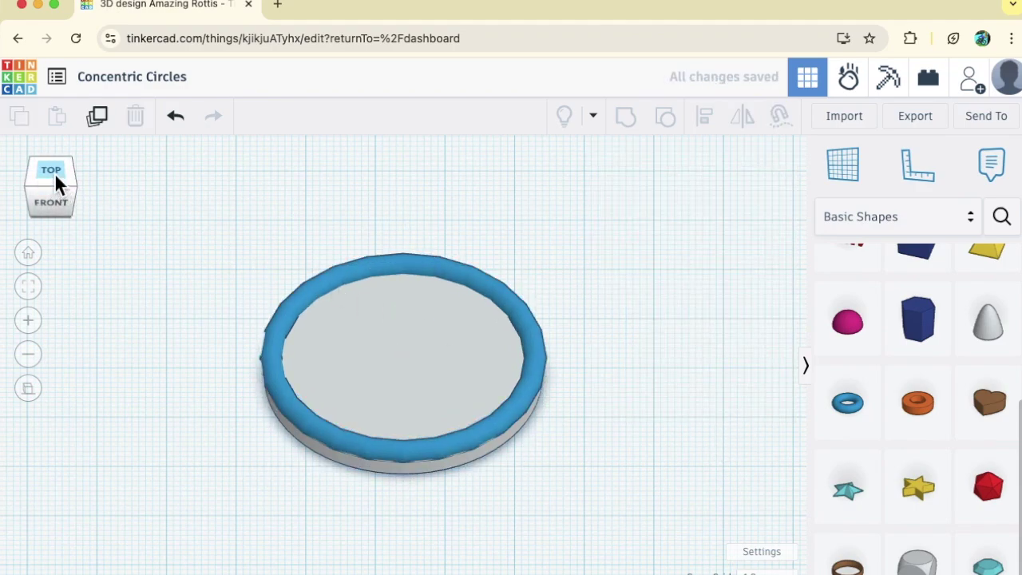
click(51, 171)
click(434, 244)
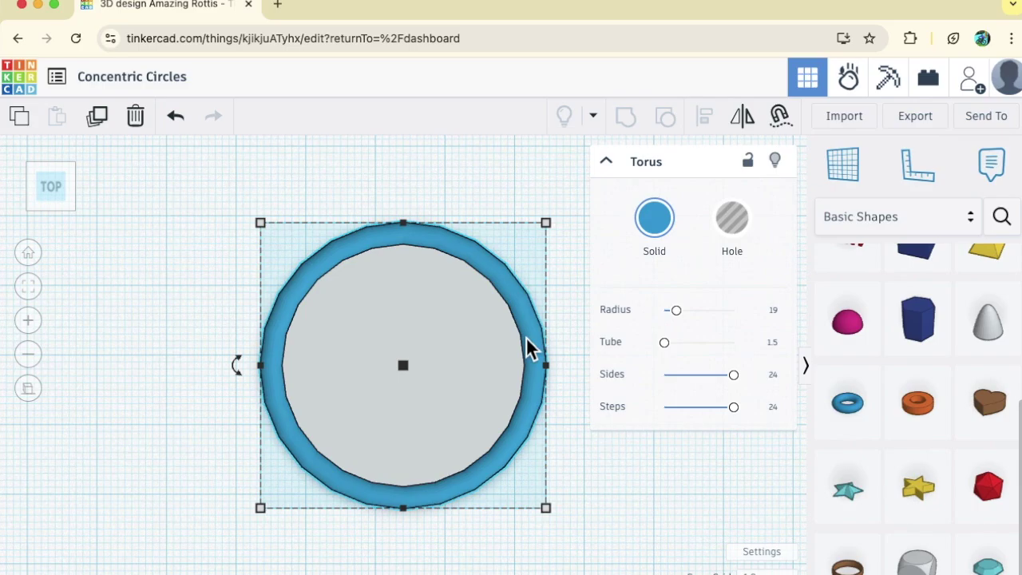
drag(236, 365, 182, 380)
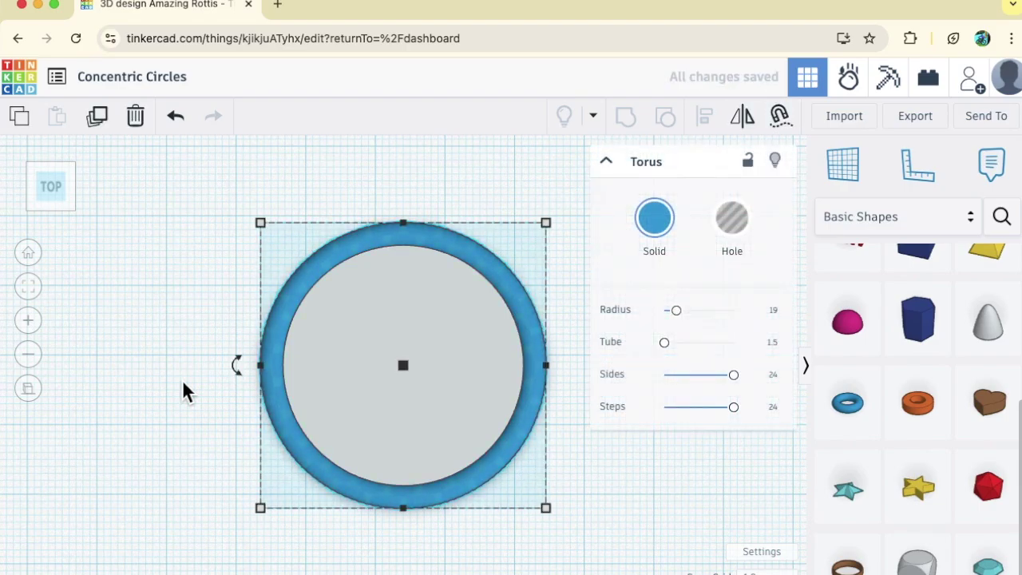
Group the disc with all the stacked torus copies into a single shape
drag(269, 192, 593, 533)
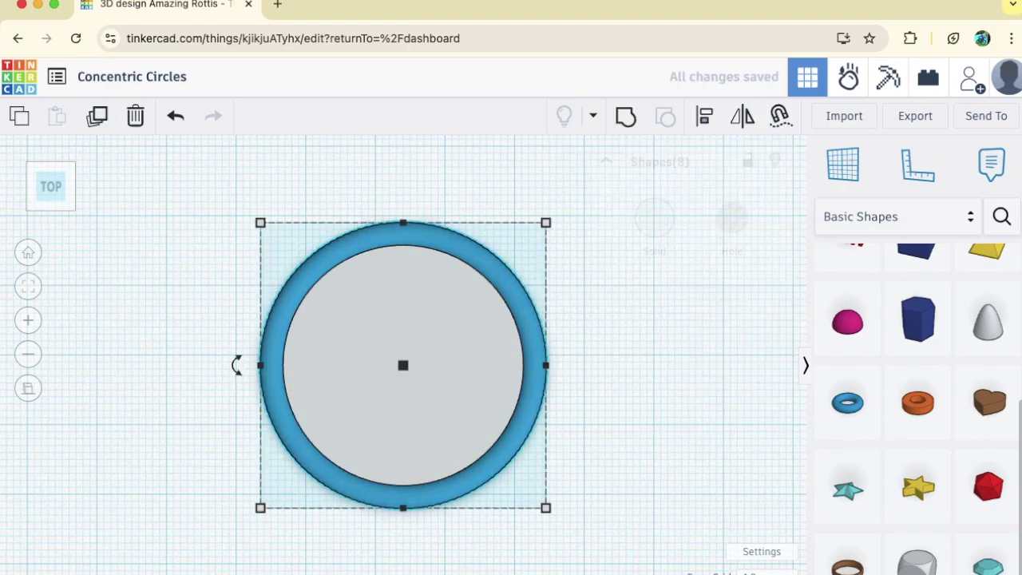
click(619, 357)
click(439, 330)
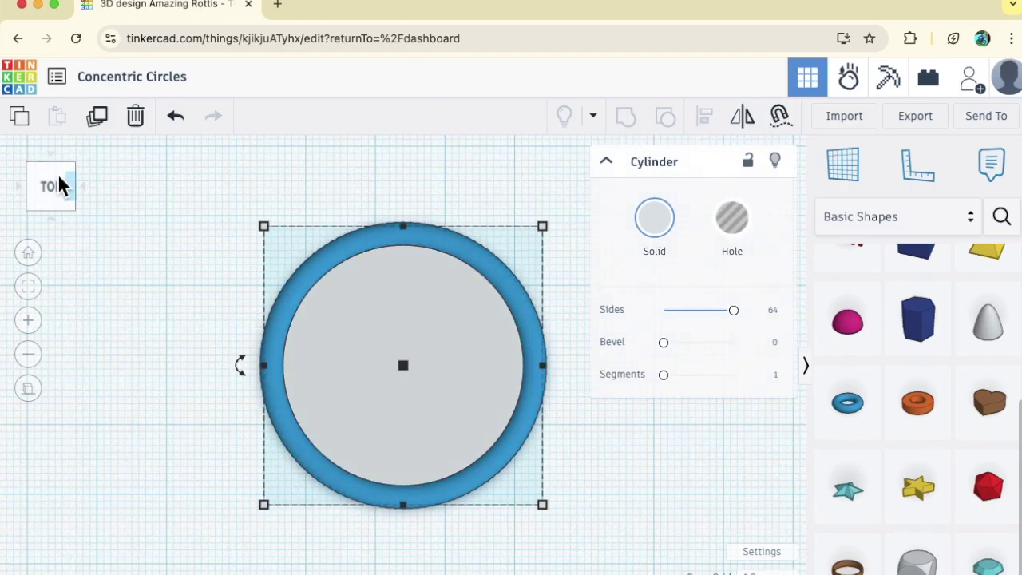
click(61, 183)
drag(266, 222, 543, 537)
click(627, 125)
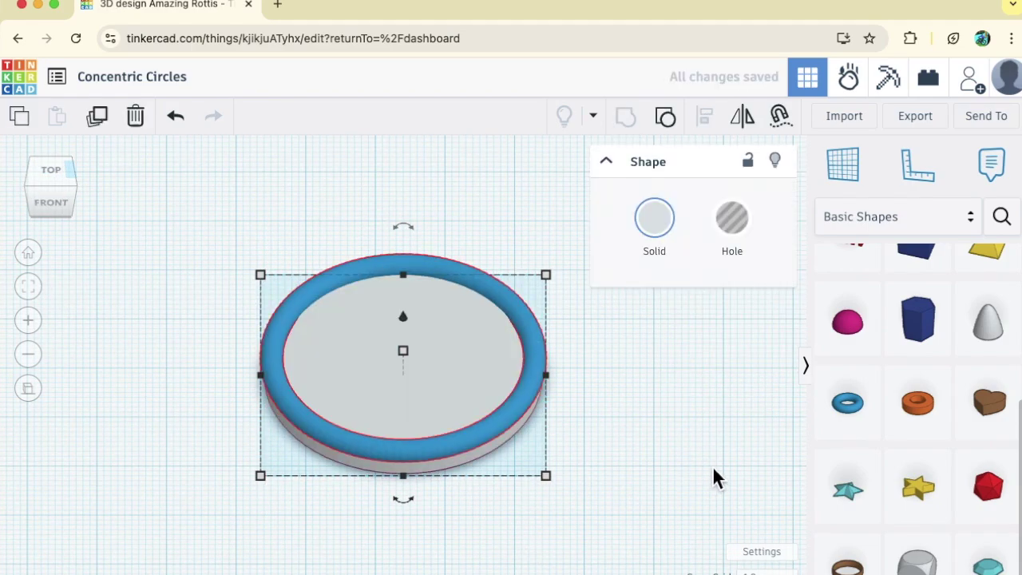
Give the grouped disc and rim one uniform solid grey colour
click(678, 226)
click(801, 390)
click(618, 524)
Add a Tube from the basic shapes and place it beside the disc on its left
scroll(888, 240, up, 5)
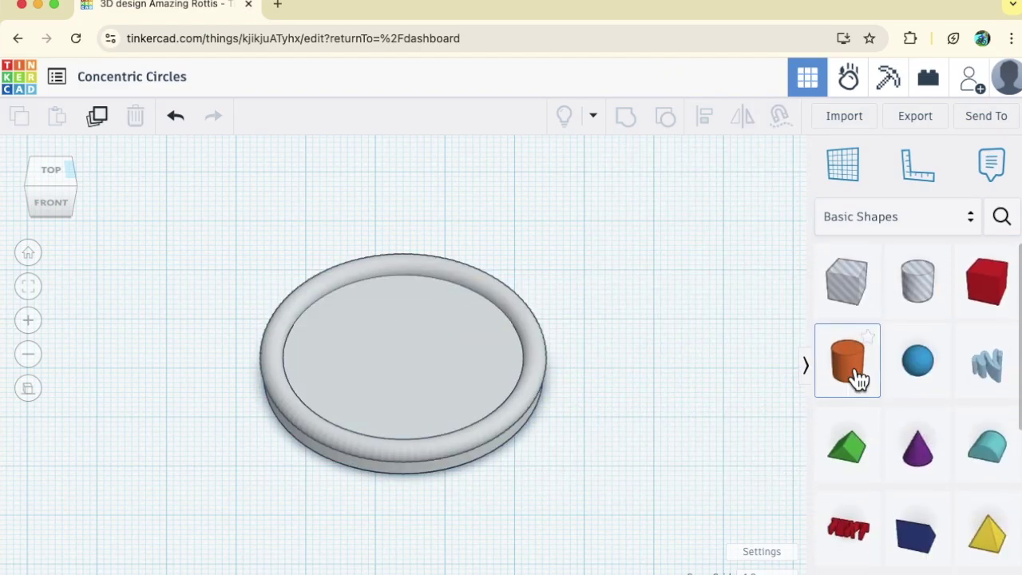
scroll(856, 385, down, 3)
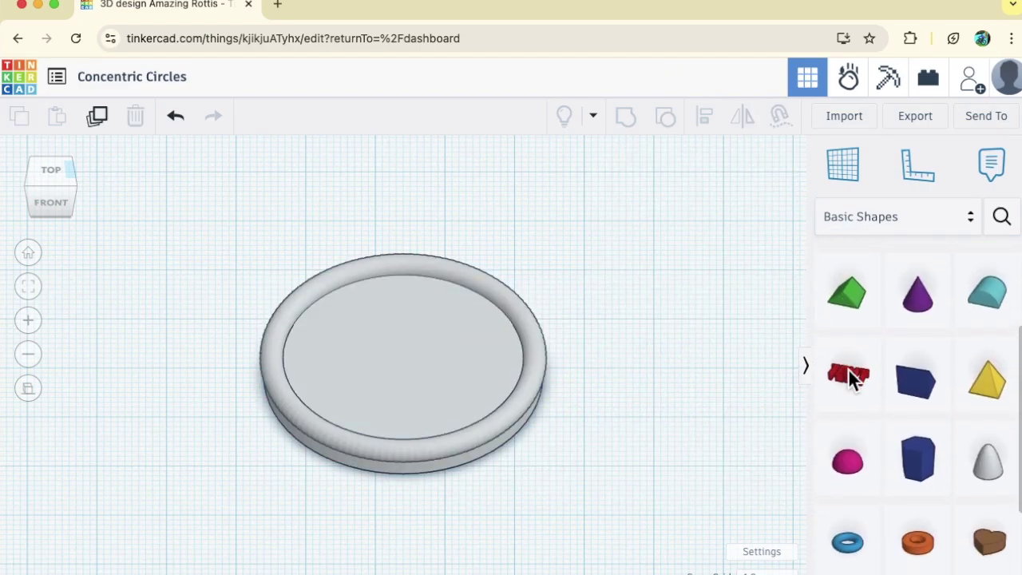
drag(922, 551, 641, 392)
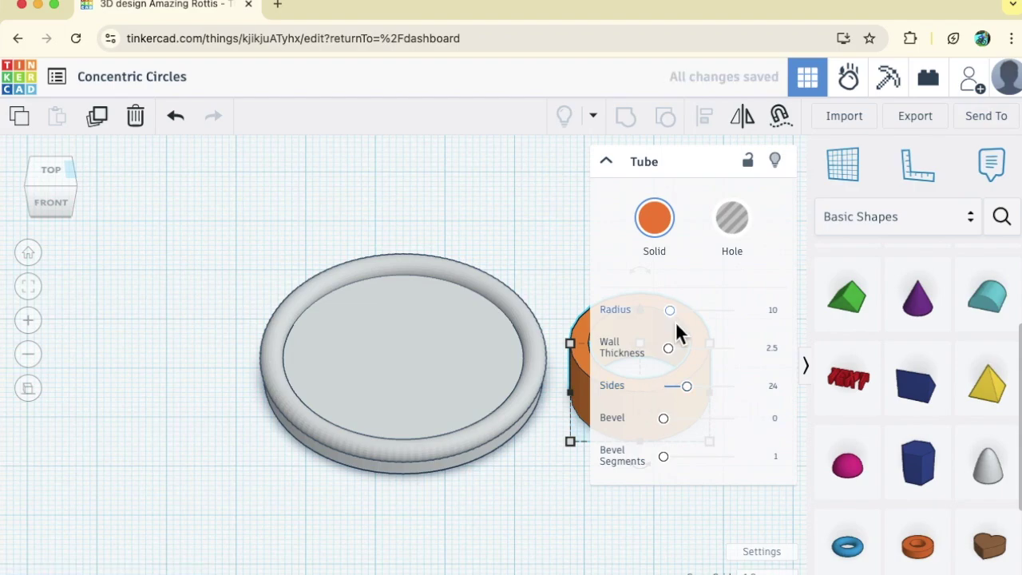
drag(579, 399, 141, 422)
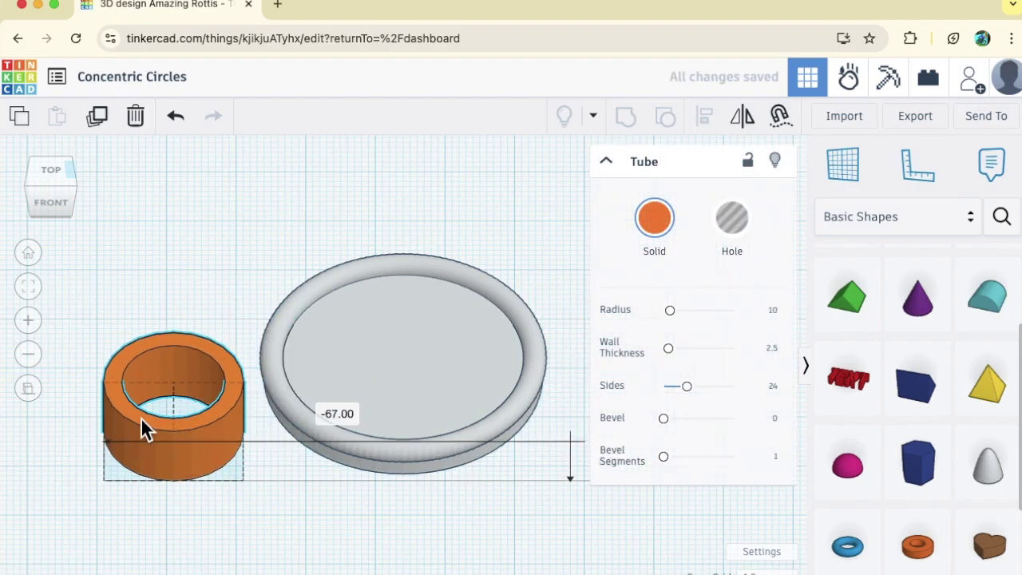
Set the tube's wall thickness to 1 and its sides to 64
click(772, 348)
text(1)
key(Return)
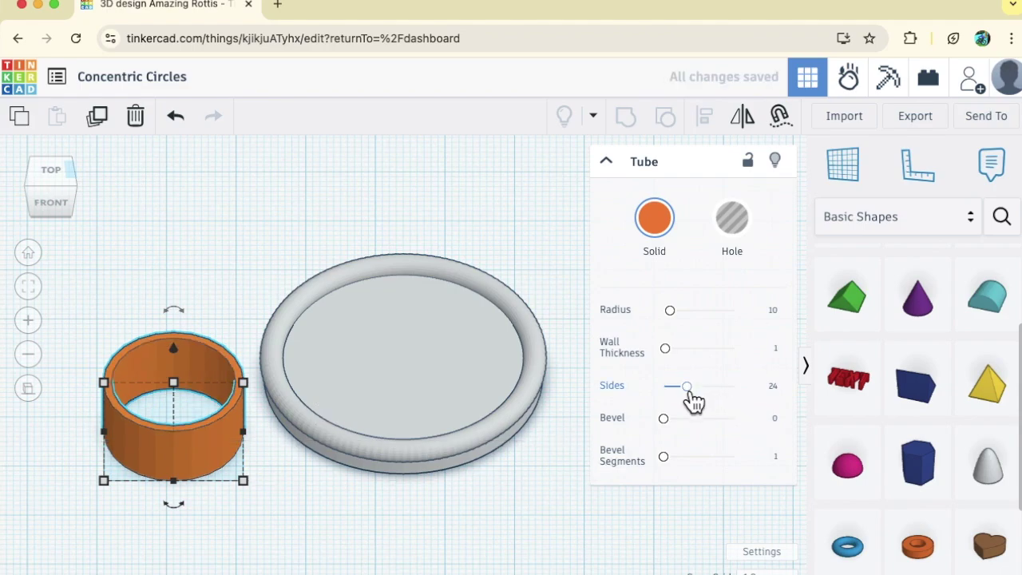
drag(700, 402, 776, 380)
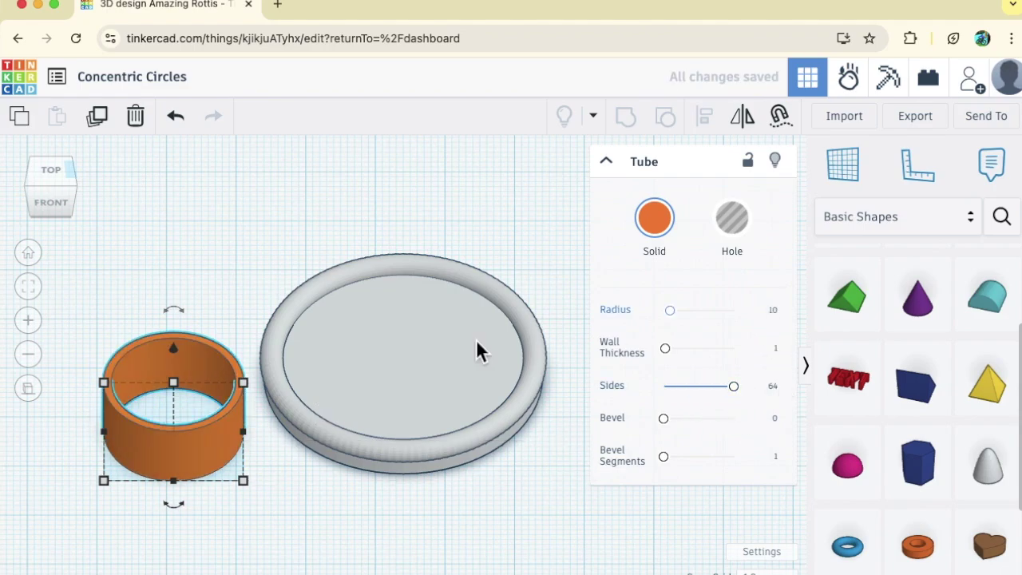
Resize the tube to a height of 4 mm and a 12 × 12 mm footprint
text(4)
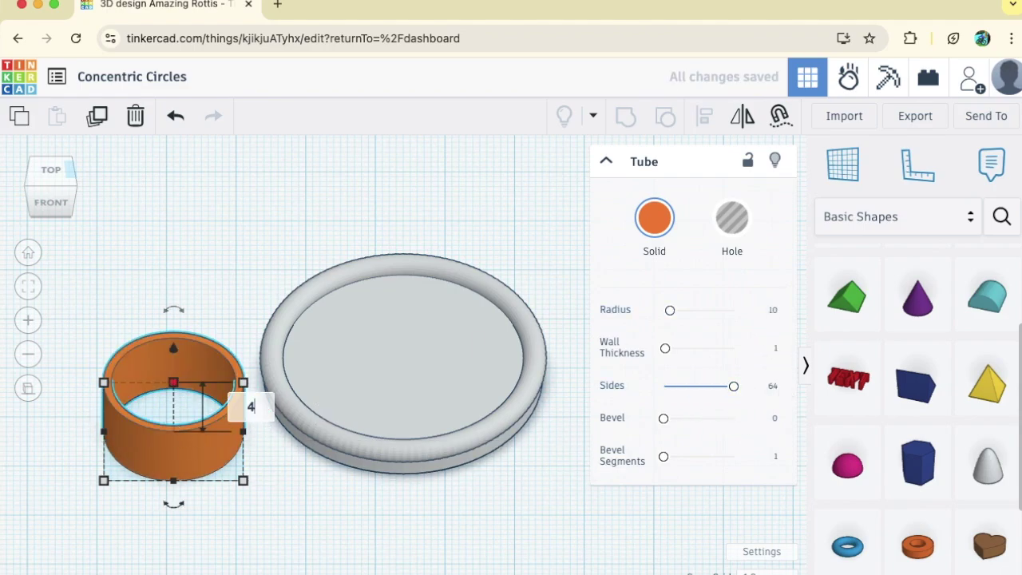
key(Return)
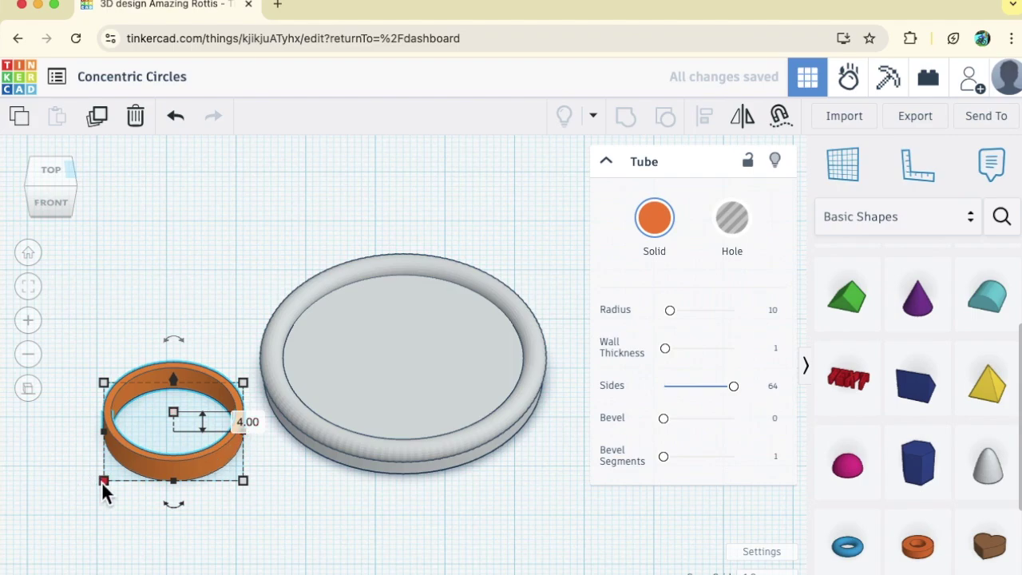
text(12)
key(Return)
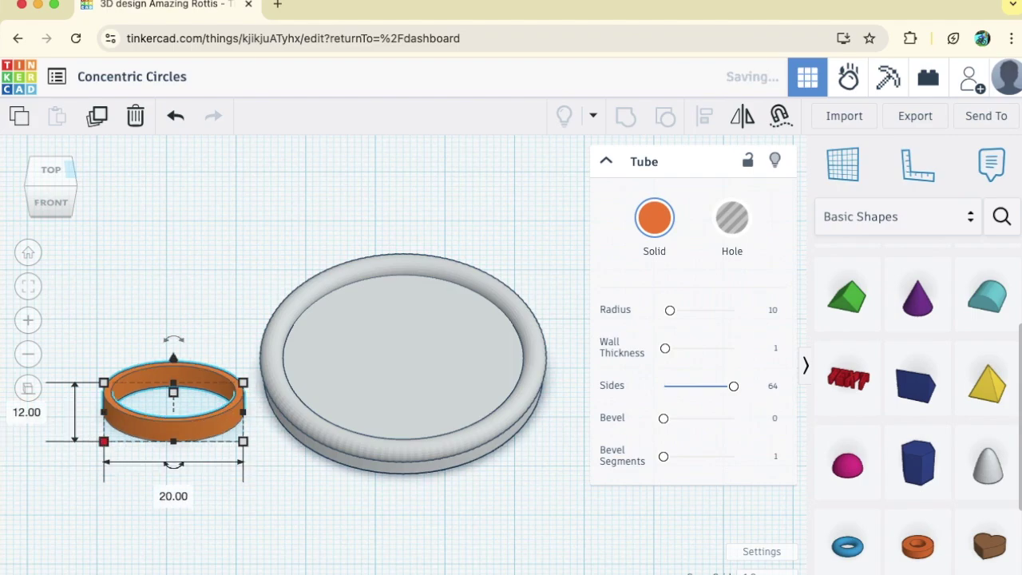
click(176, 496)
text(12)
key(Return)
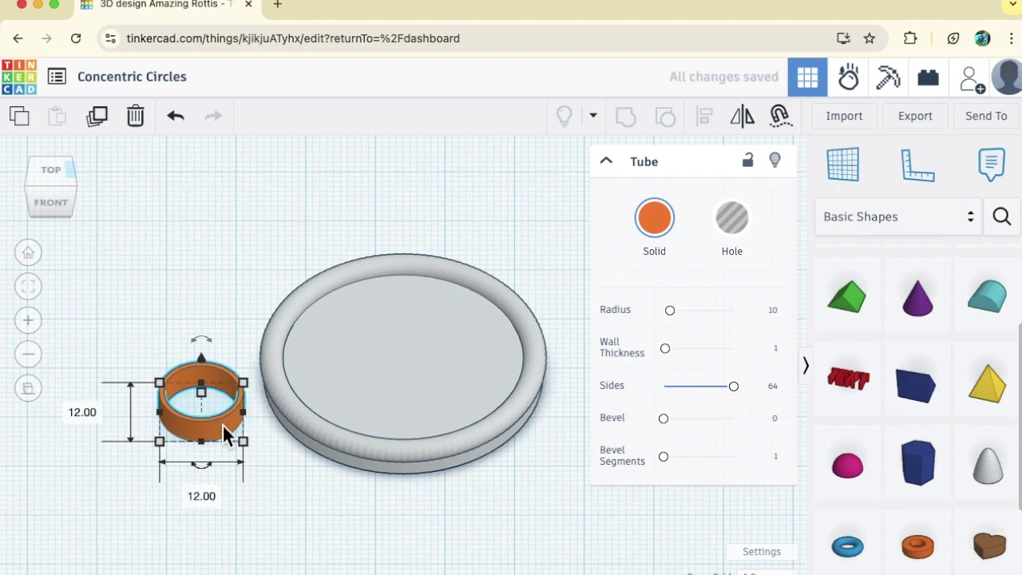
Move the tube inside the disc's rim in top view and resize its footprint to 10 × 10 mm
click(44, 175)
drag(223, 450, 370, 429)
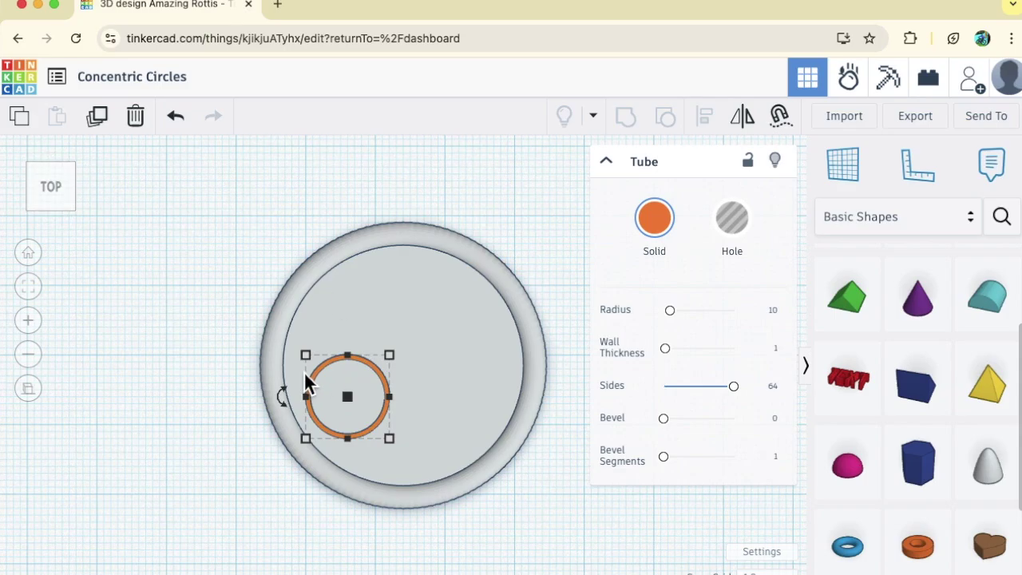
mouse_move(305, 356)
click(245, 404)
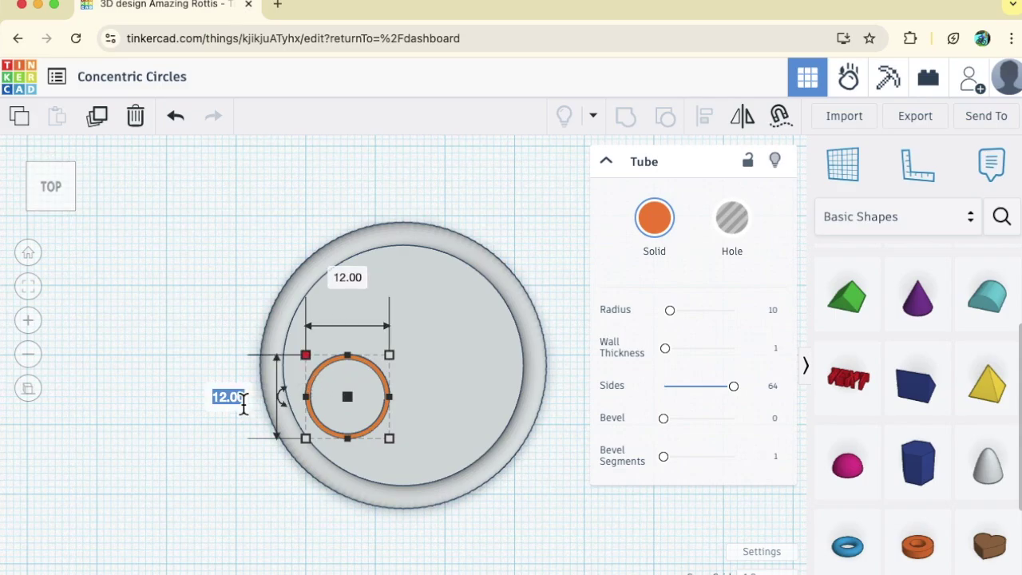
text(10)
key(Return)
click(354, 291)
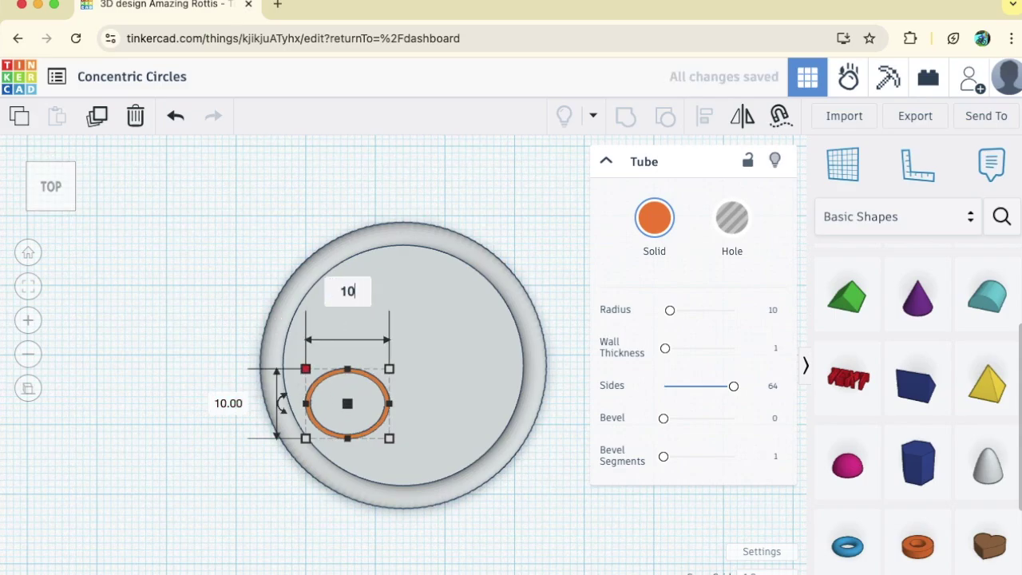
text(10)
key(Return)
Set the wall thickness of the small orange tube to 1.2
click(721, 292)
click(376, 427)
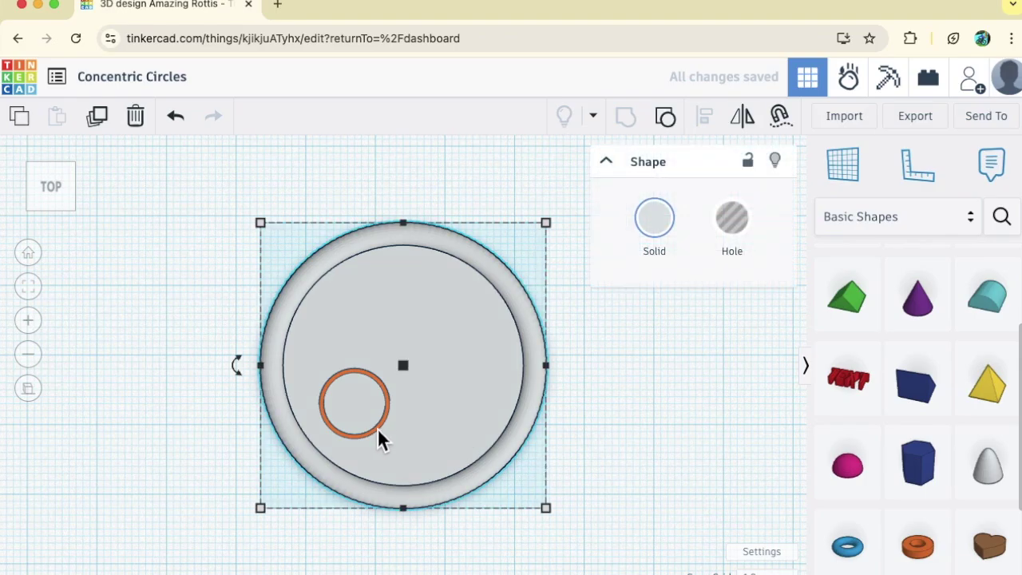
click(379, 430)
click(775, 350)
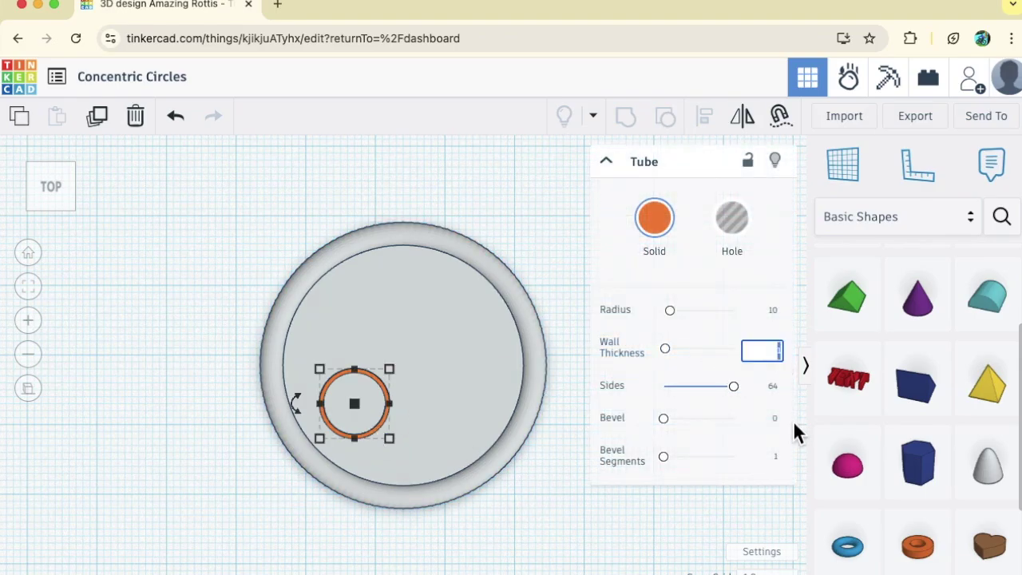
text(1.2)
key(Return)
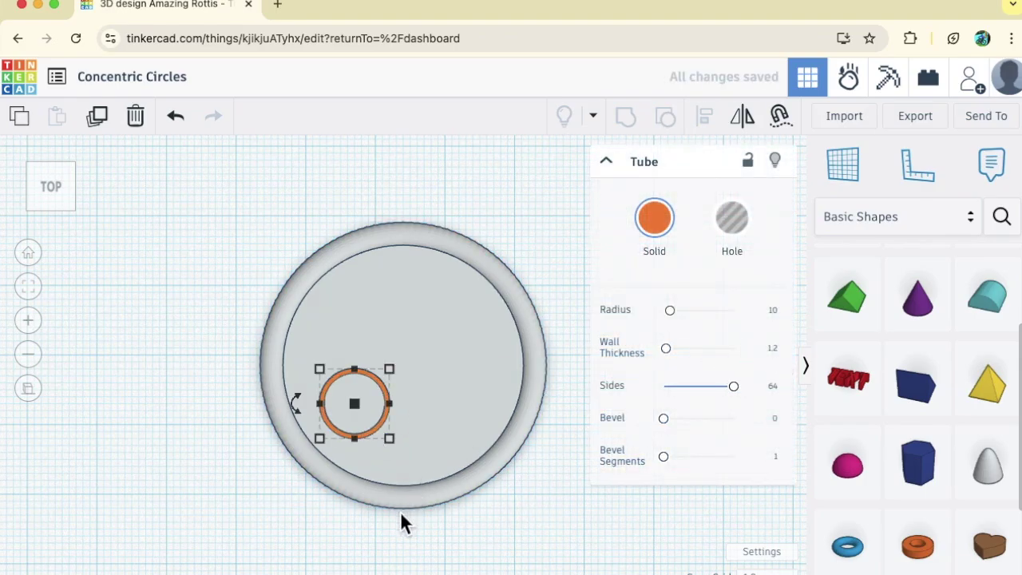
Align the small orange tube with the grey disc's centre both horizontally and vertically
drag(194, 332, 440, 427)
click(711, 119)
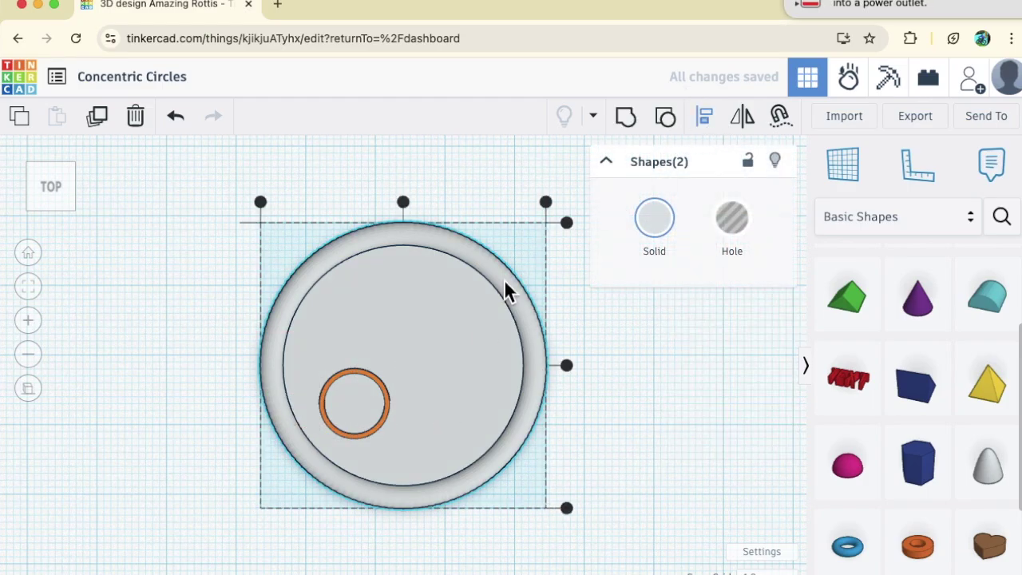
click(403, 202)
key(F2)
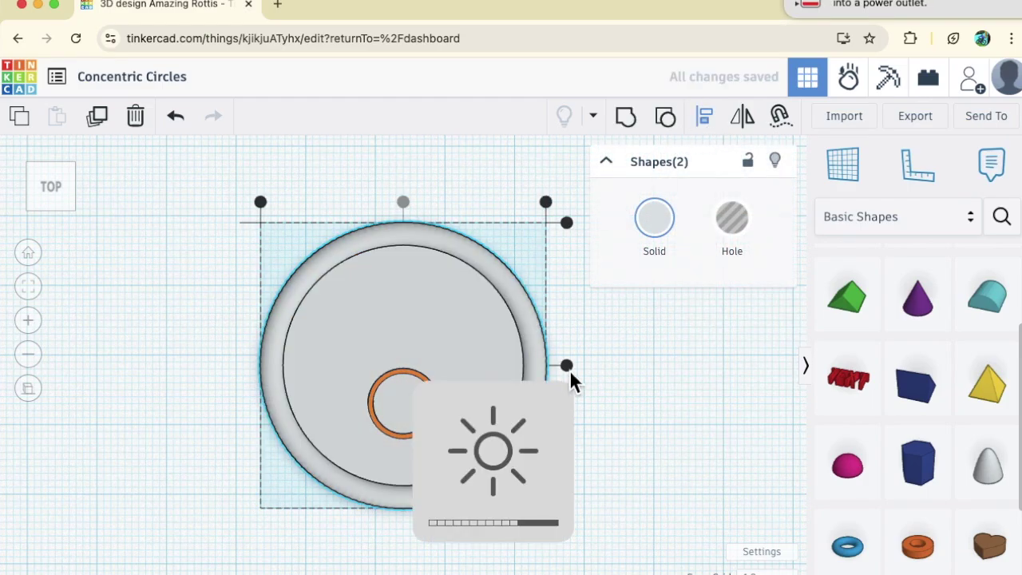
click(567, 364)
key(Escape)
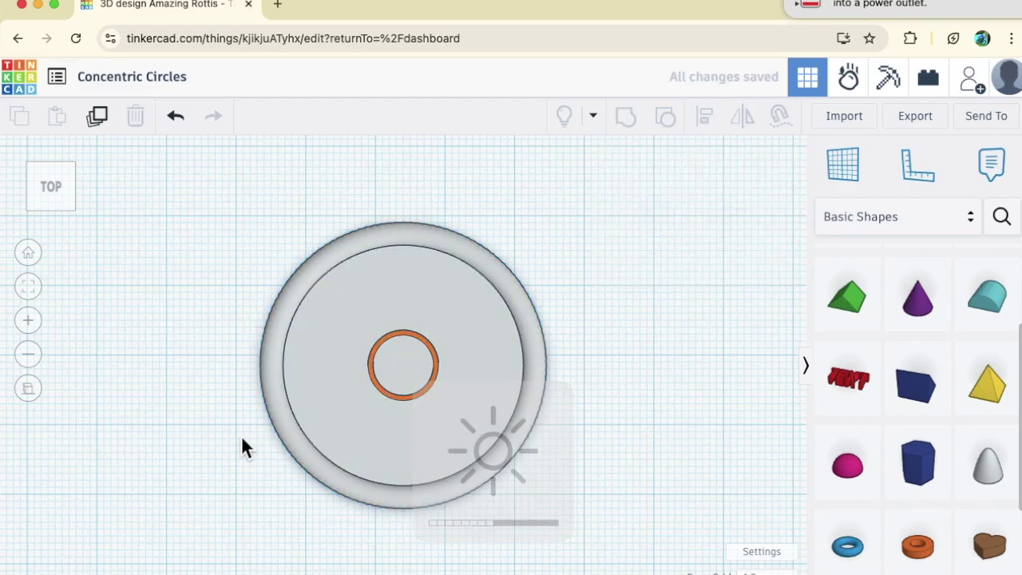
Copy the centred orange tube and shift the copy about 4 mm left so the two rings overlap
click(401, 397)
key(super+c)
key(super+v)
key(Right)
key(Right)
key(Right)
key(Right)
key(Right)
key(Right)
key(Right)
key(Right)
key(Right)
key(Right)
key(Right)
key(Right)
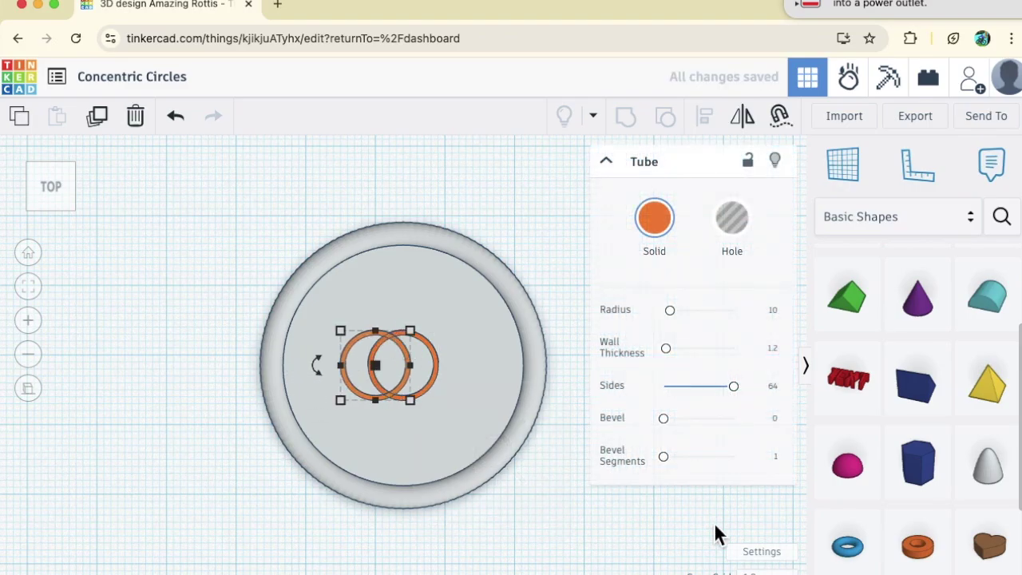
Reduce the snap grid to 0.25 and nudge the copied tube slightly farther left
click(747, 572)
click(778, 461)
key(Left)
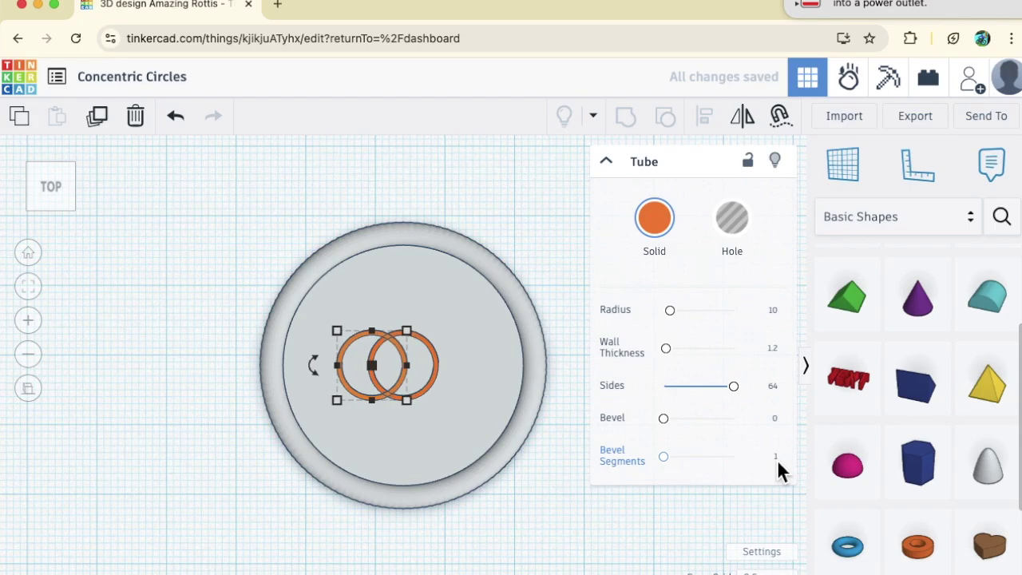
click(759, 572)
click(799, 439)
key(Left)
Place another copy of the tube to the right of the central ring, mirroring the left copy's offset
key(Right)
key(Right)
key(Right)
key(Right)
key(Right)
key(Right)
key(Right)
key(Right)
key(Right)
key(Right)
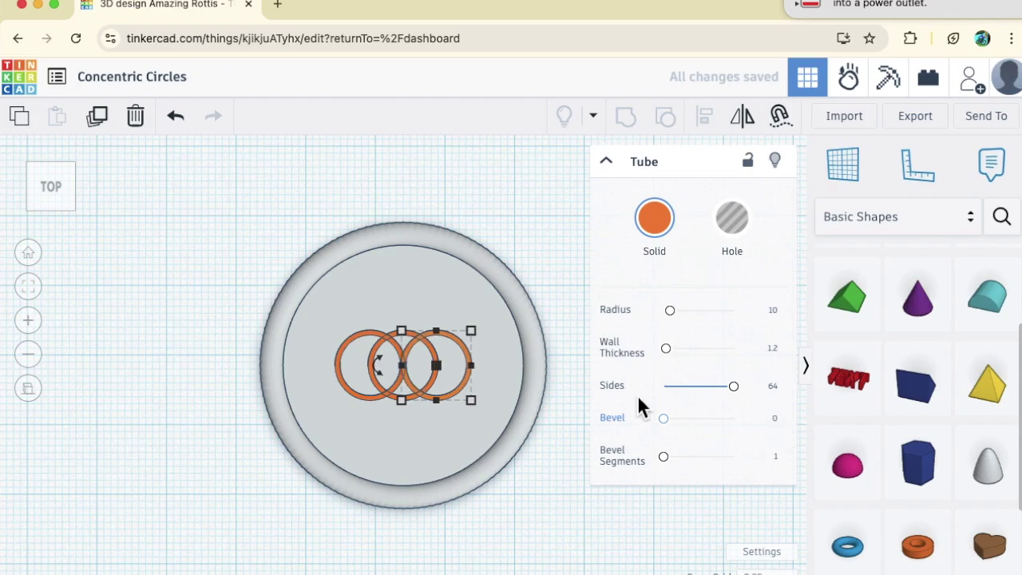
Group the left and right tubes and duplicate the pair in 60° rotations to surround the central ring with six circles
shift+click(360, 338)
click(626, 118)
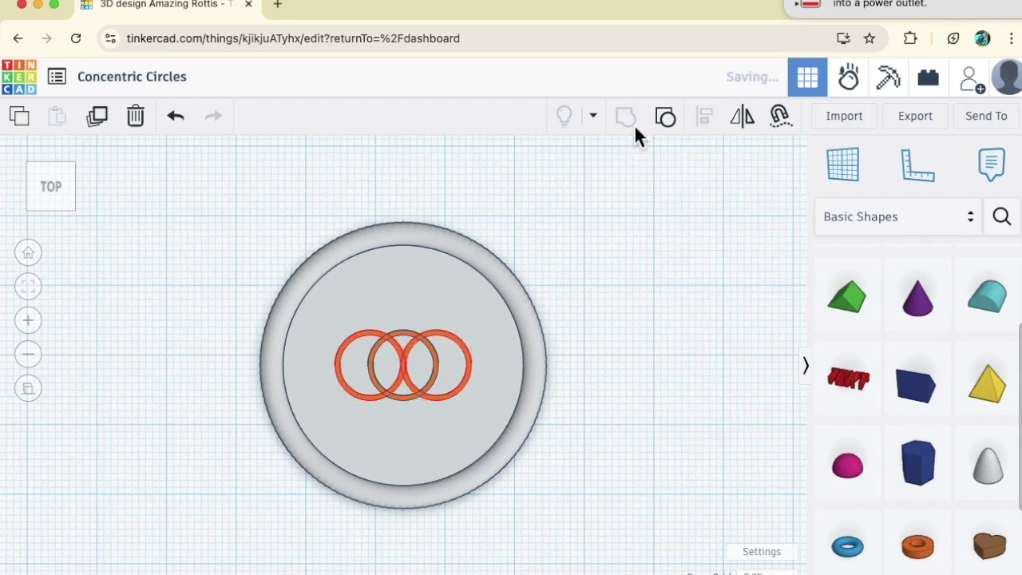
drag(315, 371, 322, 225)
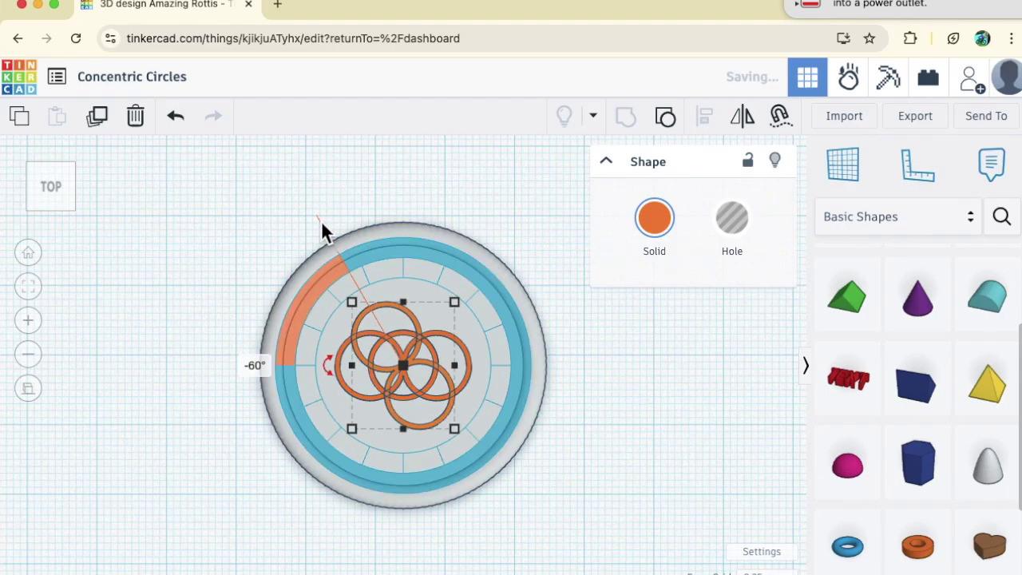
click(214, 264)
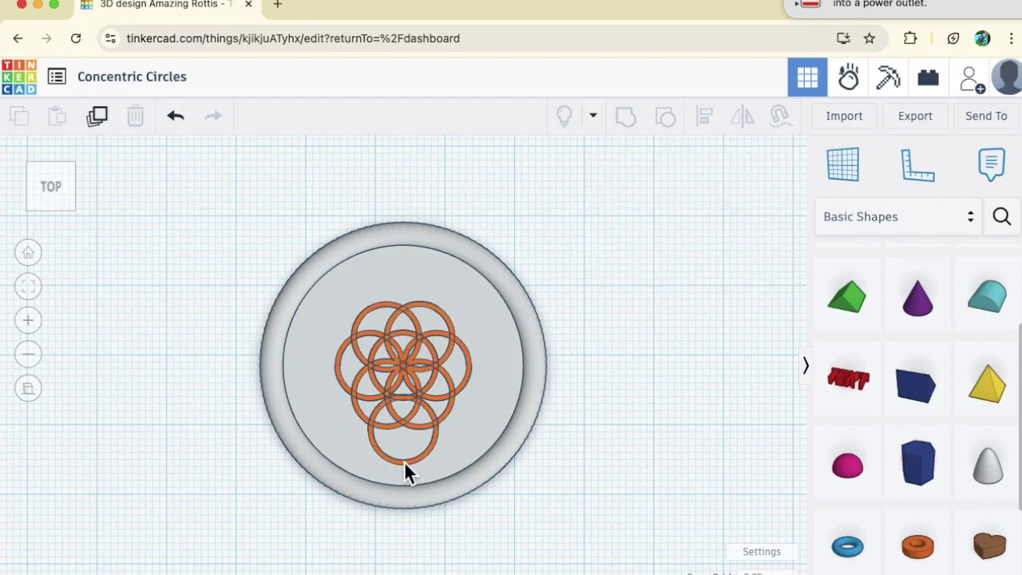
Nudge the additional tube below the flower pattern slightly upward
click(404, 467)
click(405, 463)
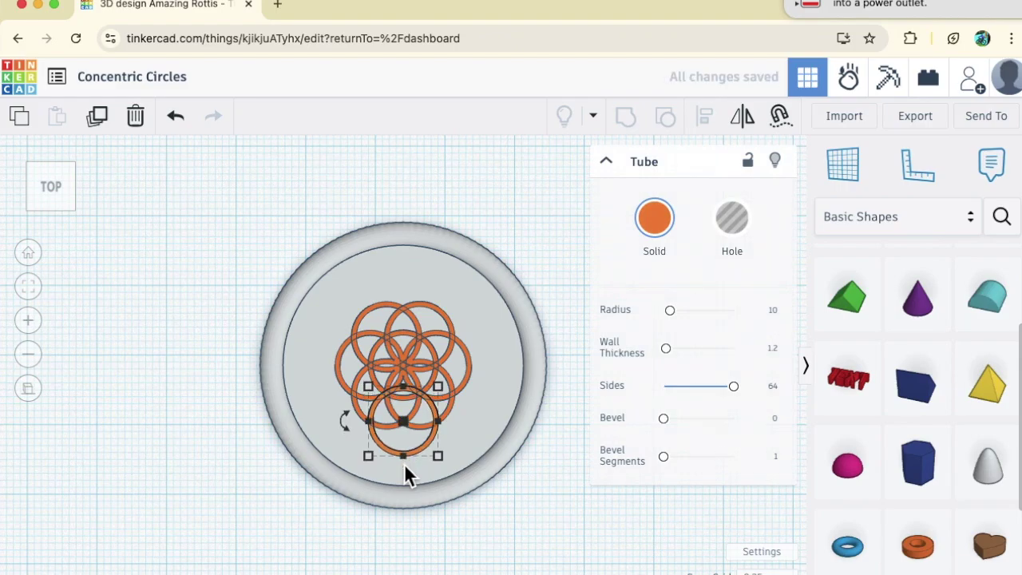
click(238, 333)
Move the grey disc aside and group all the orange tubes into one shape
click(323, 304)
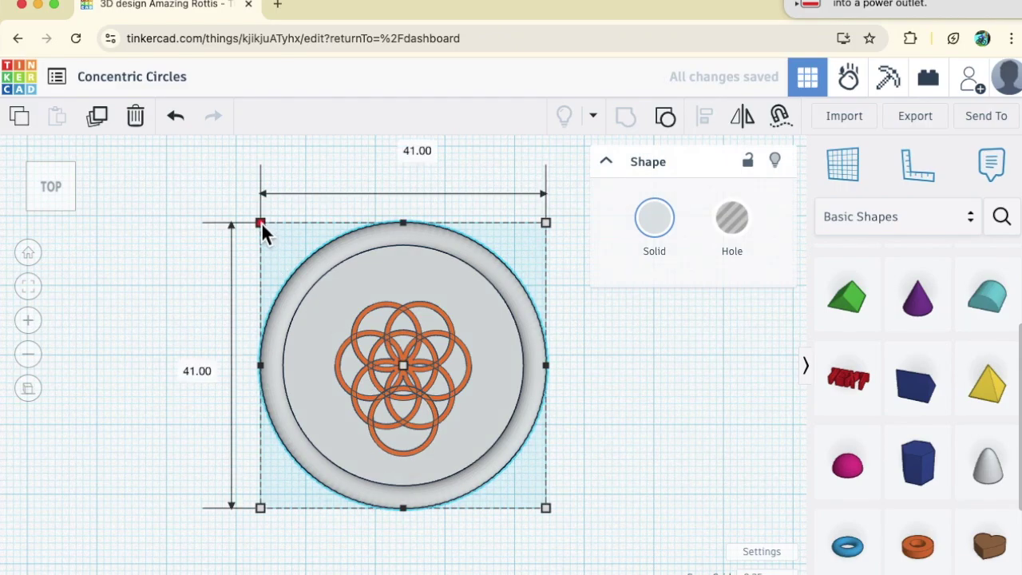
drag(353, 267, 735, 251)
drag(269, 285, 559, 447)
click(627, 117)
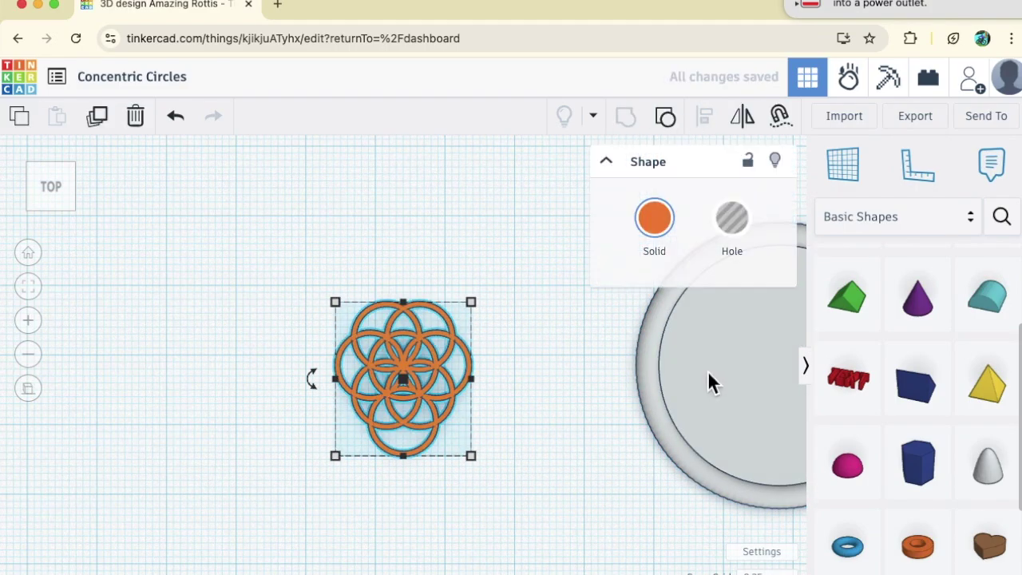
Move the grey disc back underneath the grouped orange circle pattern
drag(708, 372, 342, 397)
drag(322, 178, 480, 417)
click(604, 473)
Resize the grey disc's footprint to 37 × 37 mm
click(504, 453)
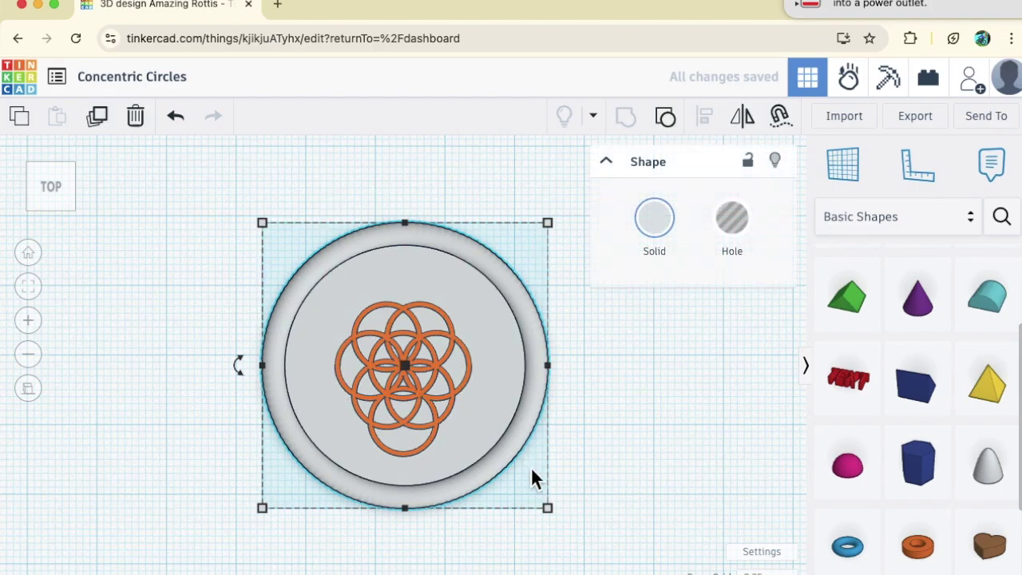
click(551, 510)
click(408, 574)
text(3)
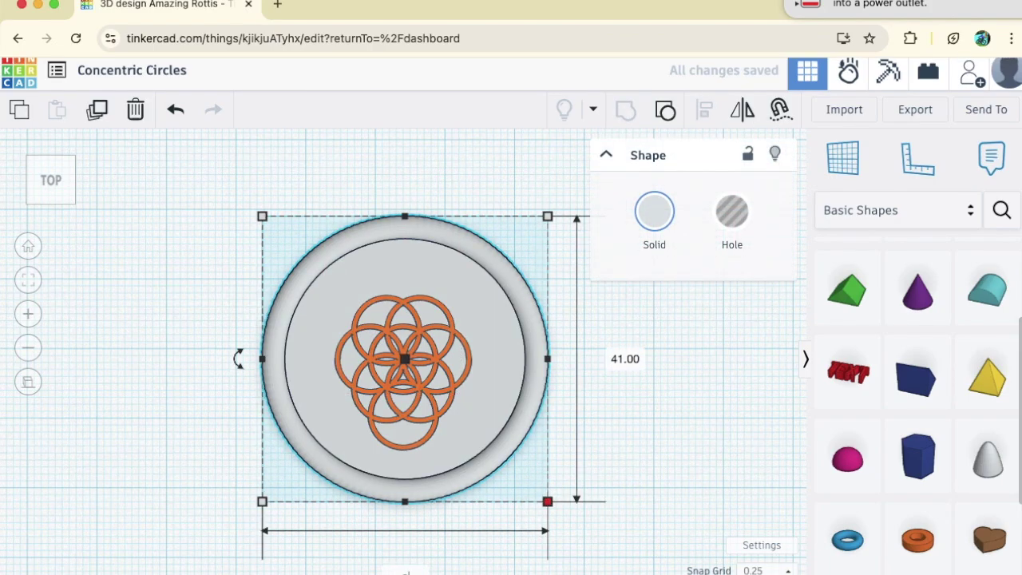
text(7)
key(Return)
text(37)
key(Return)
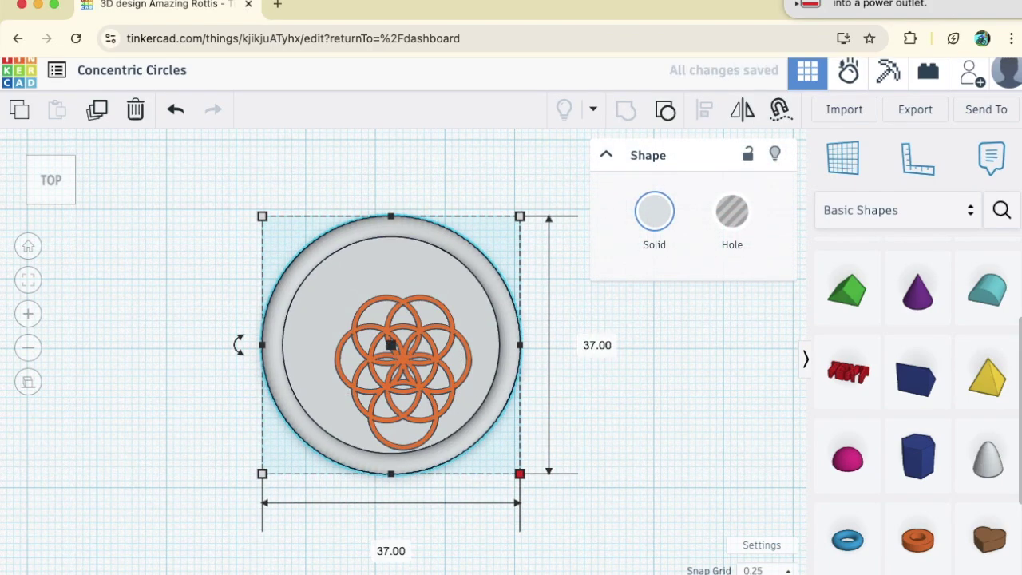
Nudge the disc right and align the orange pattern with it on their horizontal centres
key(Right)
key(Right)
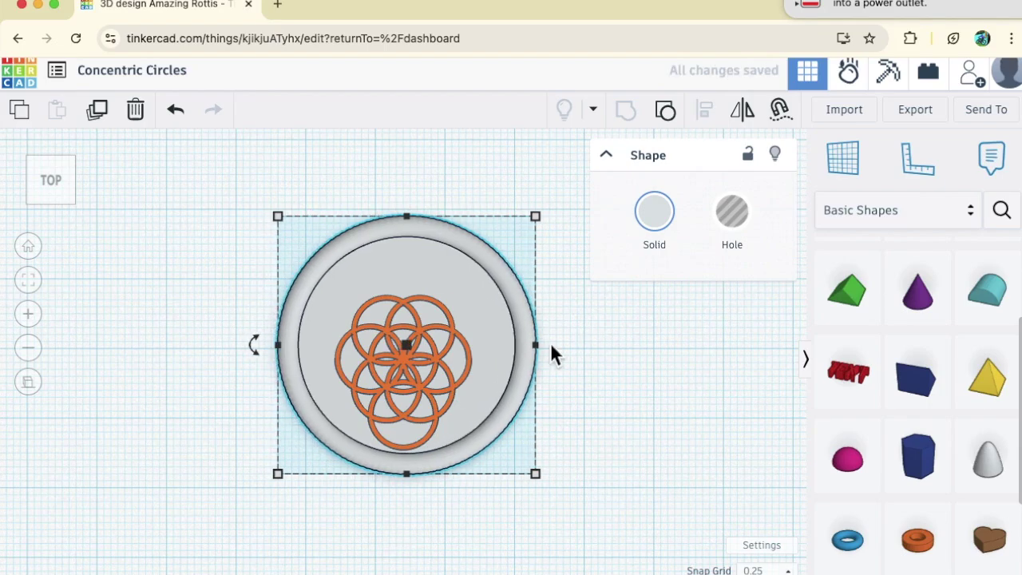
shift+click(450, 390)
click(704, 110)
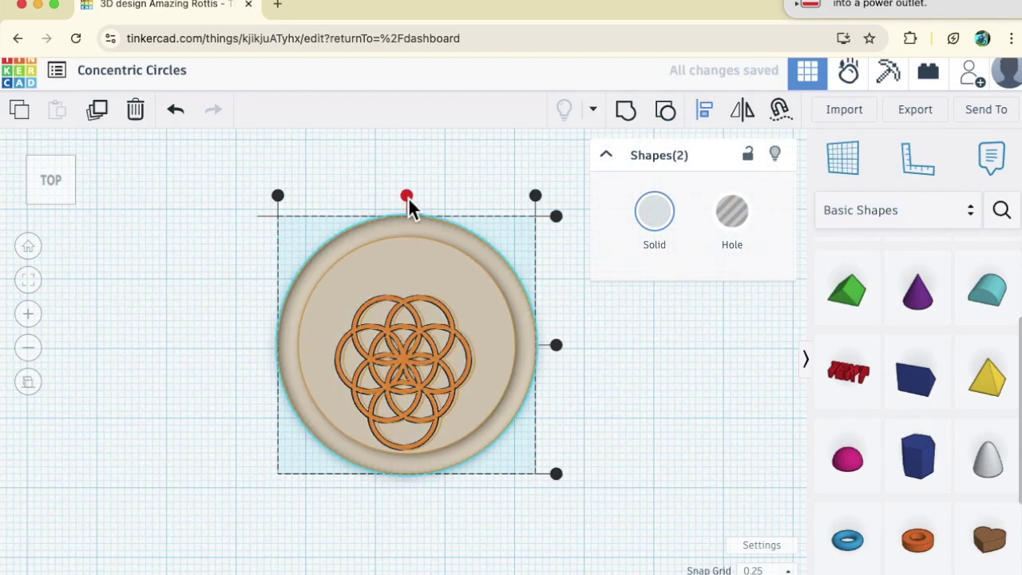
click(407, 196)
click(639, 410)
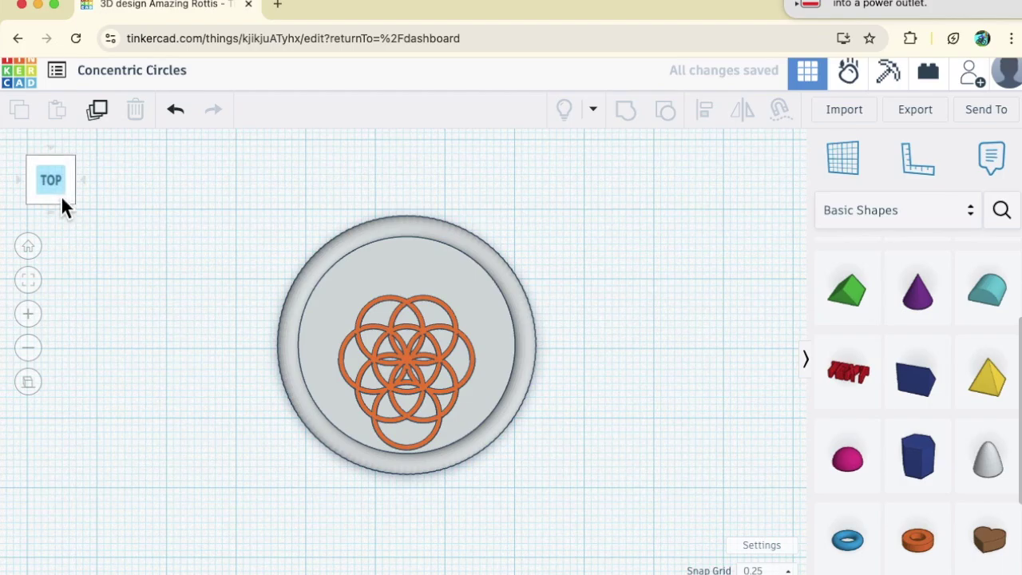
Resize the grey disc's footprint to 32 × 32 mm
click(377, 241)
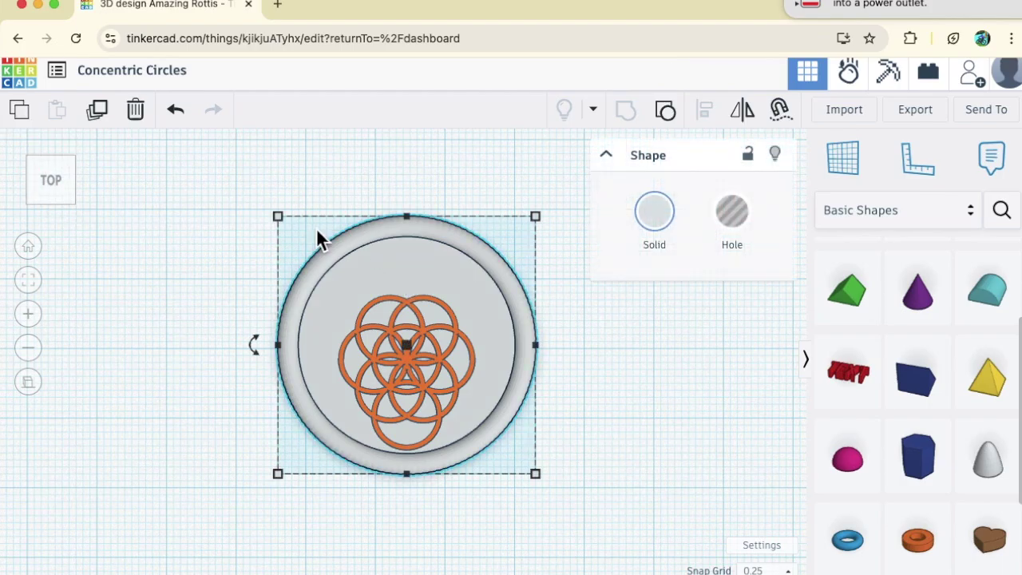
click(278, 216)
text(32)
key(Return)
click(236, 344)
text(32)
key(Return)
Shift the resized disc left around the orange pattern and align both shapes on their horizontal centres
key(Left)
key(Left)
key(Left)
key(Left)
key(Left)
key(Left)
key(Left)
key(Left)
key(Left)
key(Left)
key(Left)
key(Left)
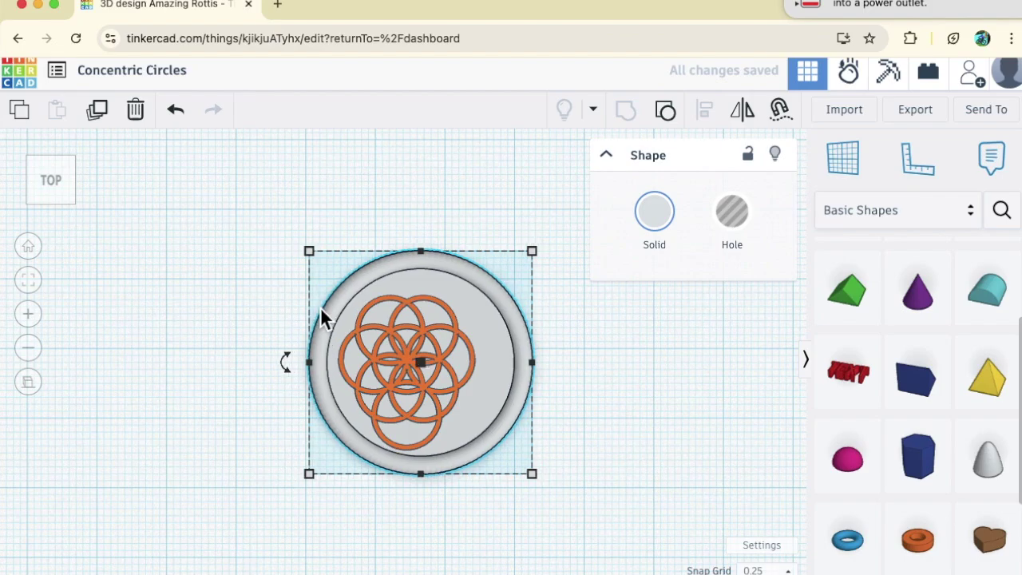
drag(368, 195, 525, 468)
click(709, 122)
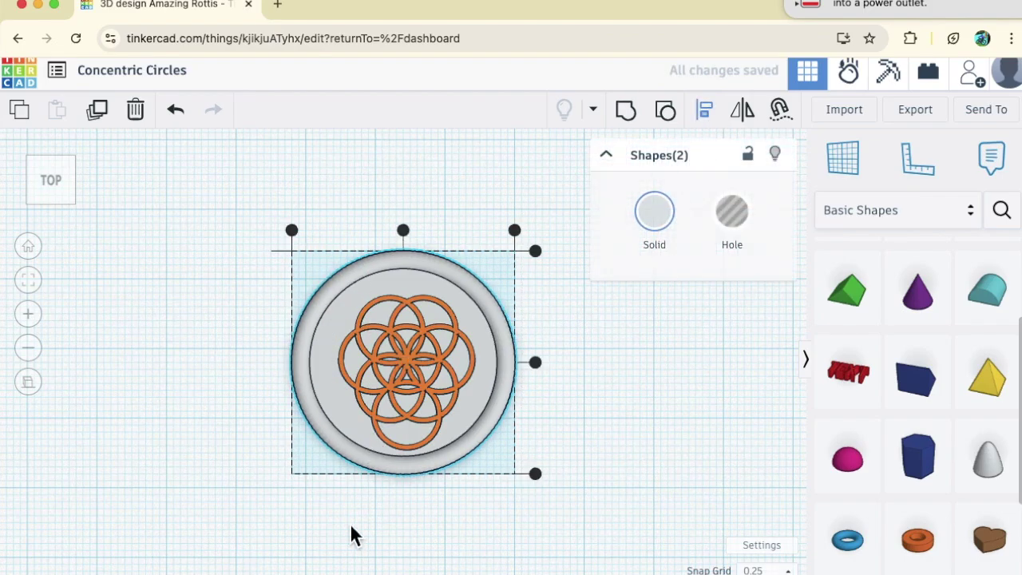
click(403, 230)
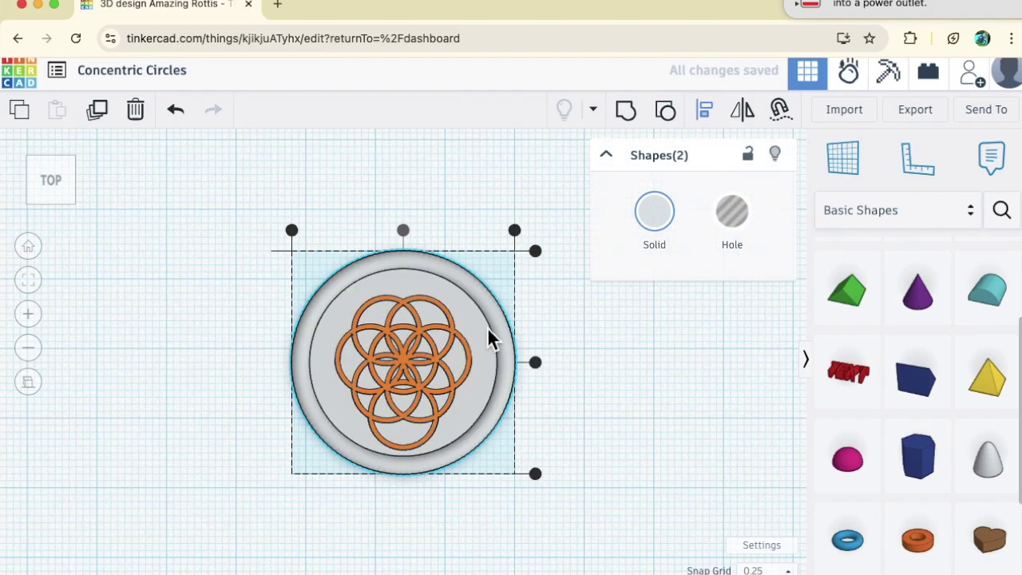
key(Escape)
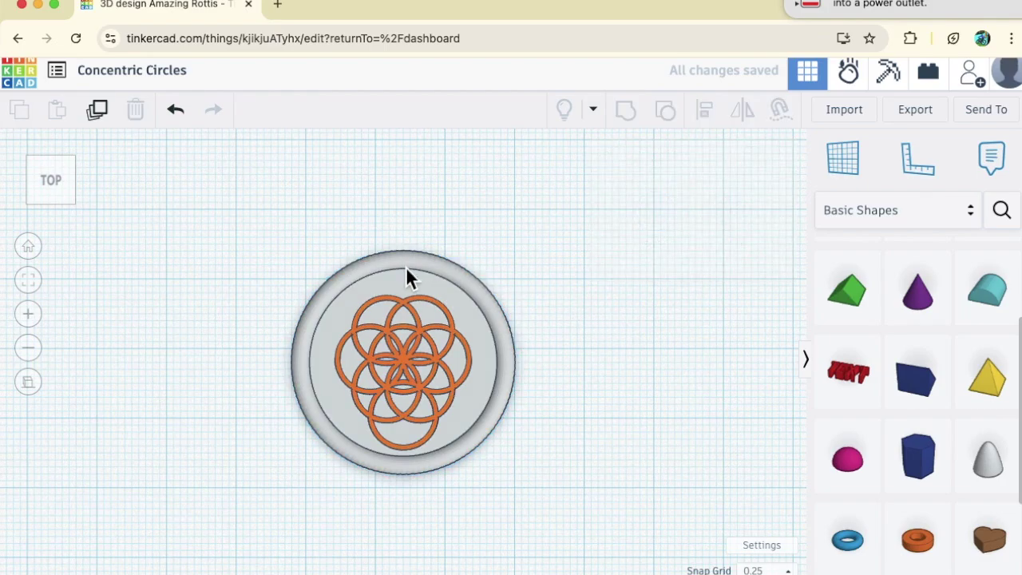
Nudge the disc slightly upward around the pattern and group the disc and orange circles into one solid
click(405, 267)
drag(299, 239, 517, 479)
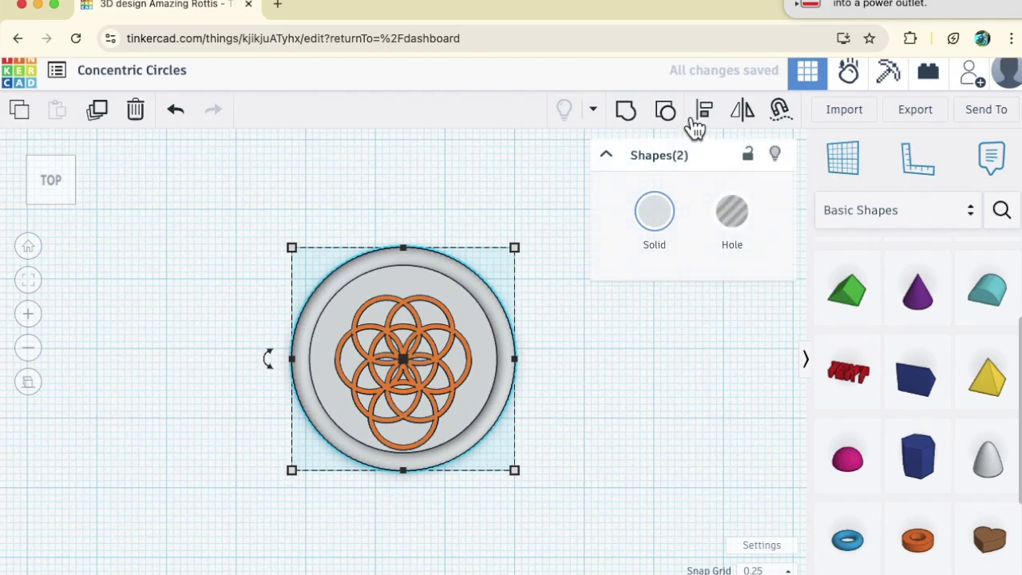
click(635, 112)
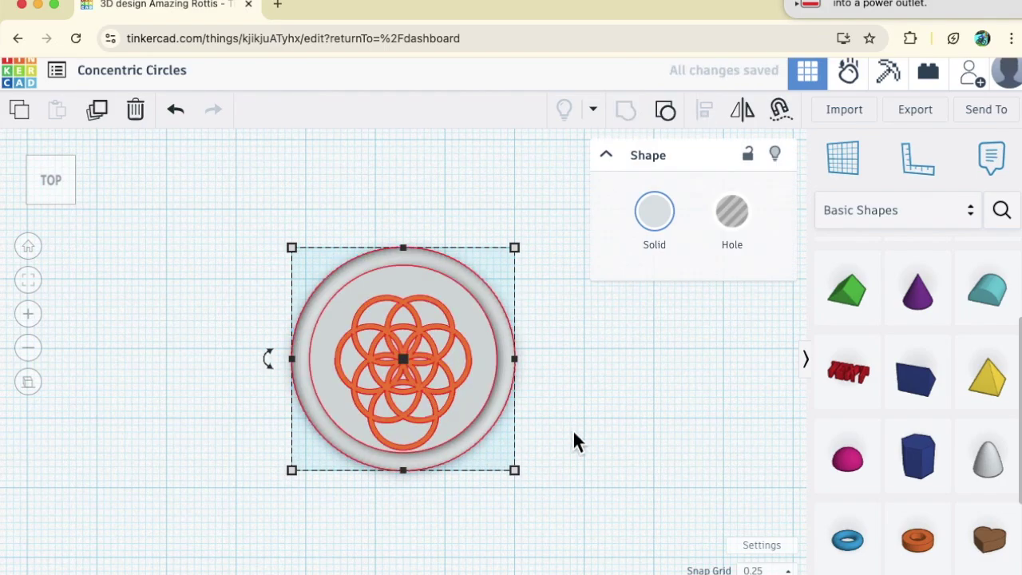
click(36, 320)
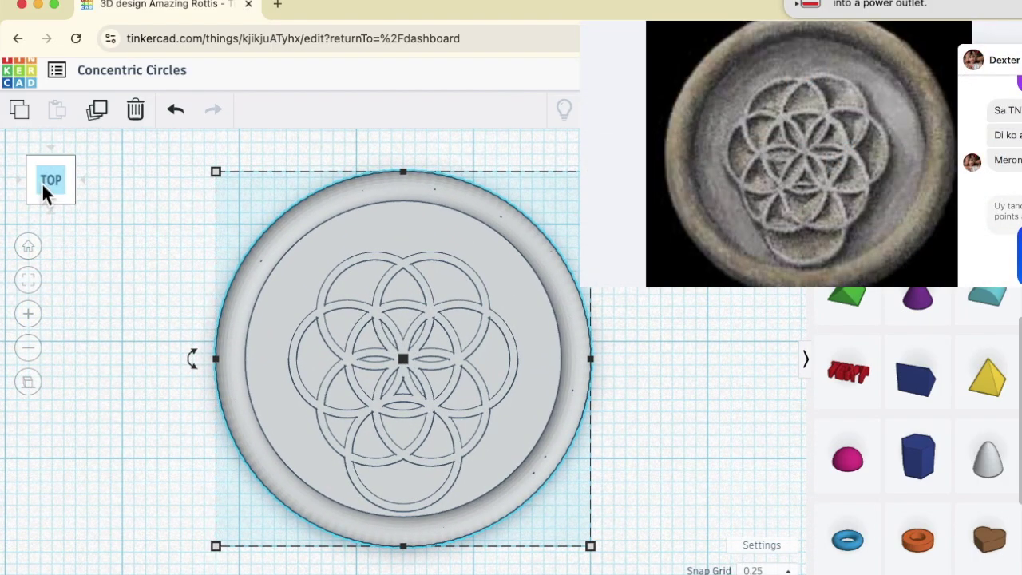
click(45, 180)
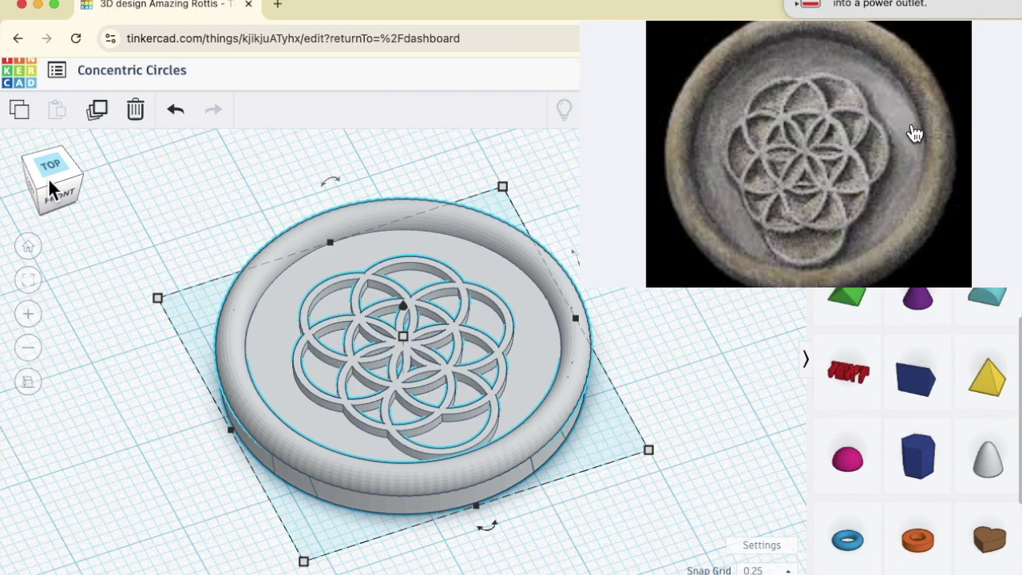